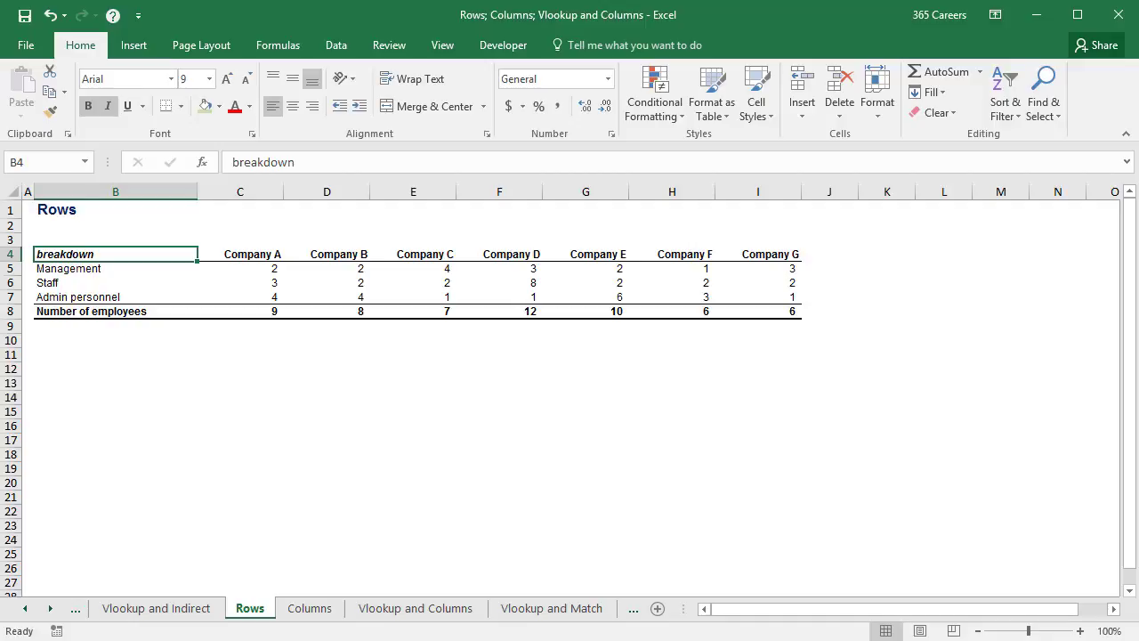
# Starting from B4, extend the selection down and across to cover B4:I8.
pyautogui.hotkey('ctrl', 'shift', 'Down')
pyautogui.hotkey('ctrl', 'shift', 'Right')
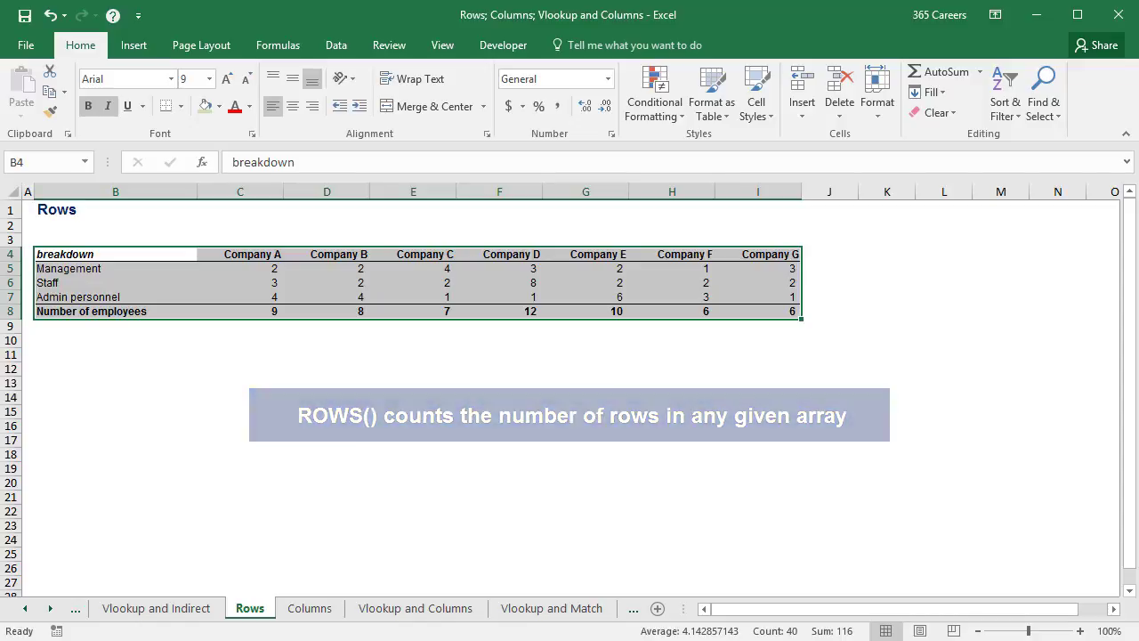
# Label B11 'ROWS' and enter =ROWS(B4:I4) in B12, which returns 1.
pyautogui.press('Down')
pyautogui.press('Down')
pyautogui.press('Down')
pyautogui.press('Down')
pyautogui.press('Down')
pyautogui.press('Down')
pyautogui.press('Down')
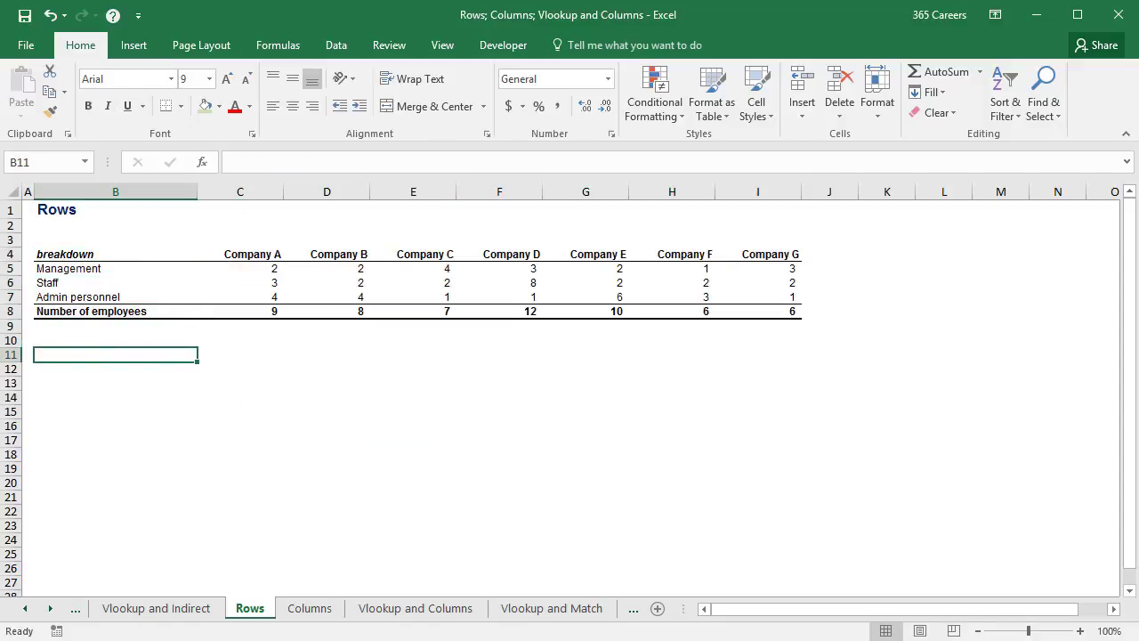
pyautogui.write('ROWS')
pyautogui.press('Return')
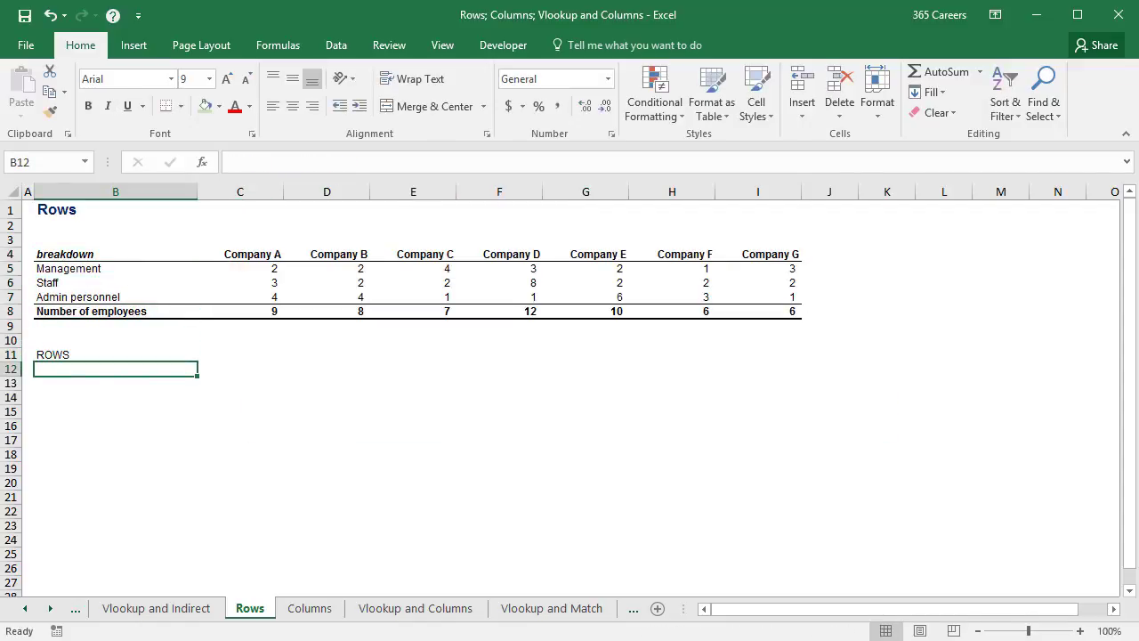
pyautogui.write('=rows')
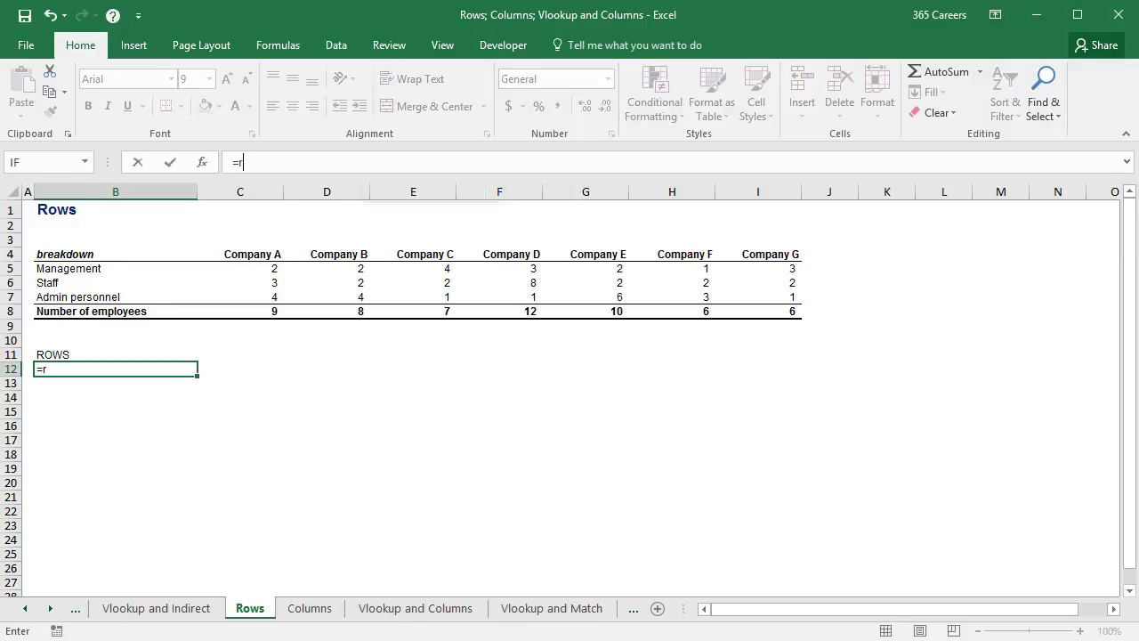
pyautogui.press('Tab')
pyautogui.hotkey('ctrl', 'Up')
pyautogui.hotkey('ctrl', 'Up')
pyautogui.hotkey('ctrl', 'Up')
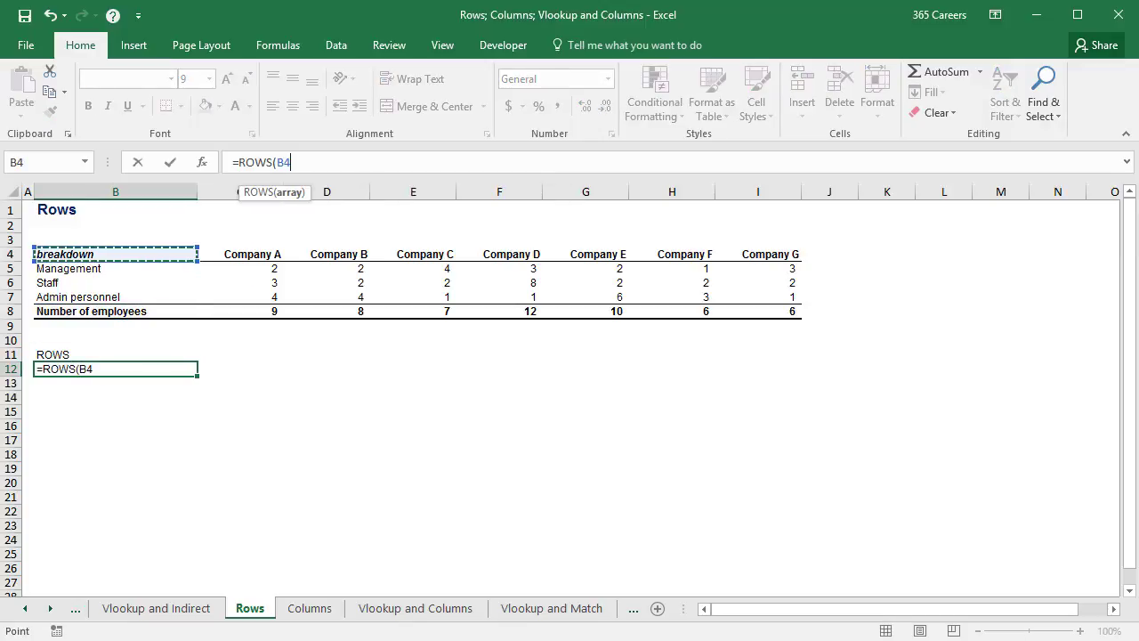
pyautogui.hotkey('ctrl', 'shift', 'Right')
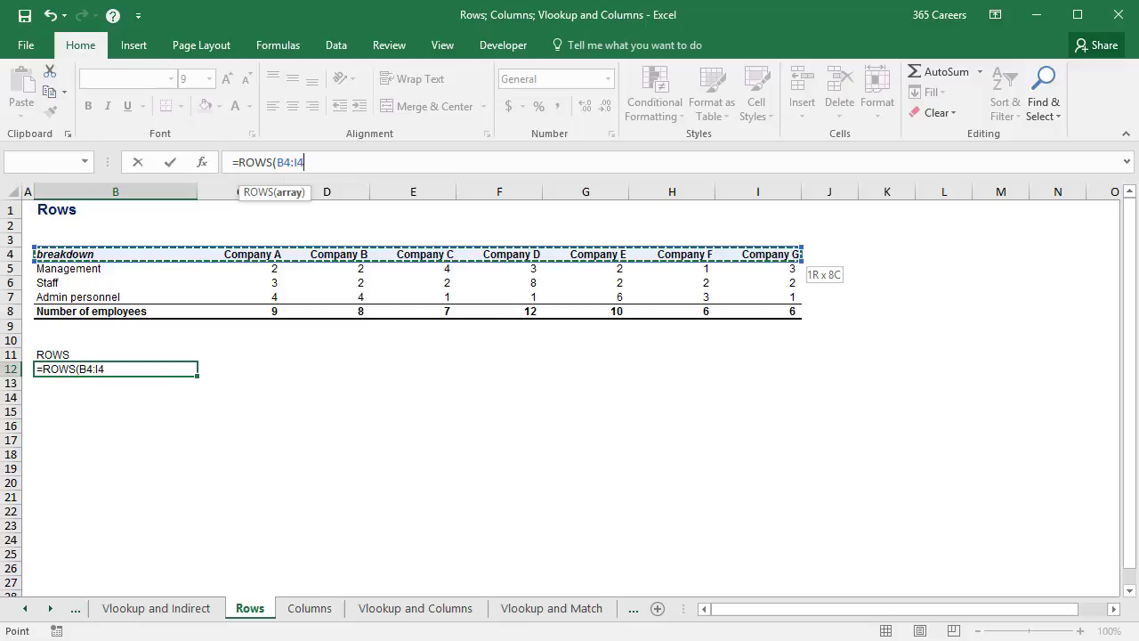
pyautogui.press('Return')
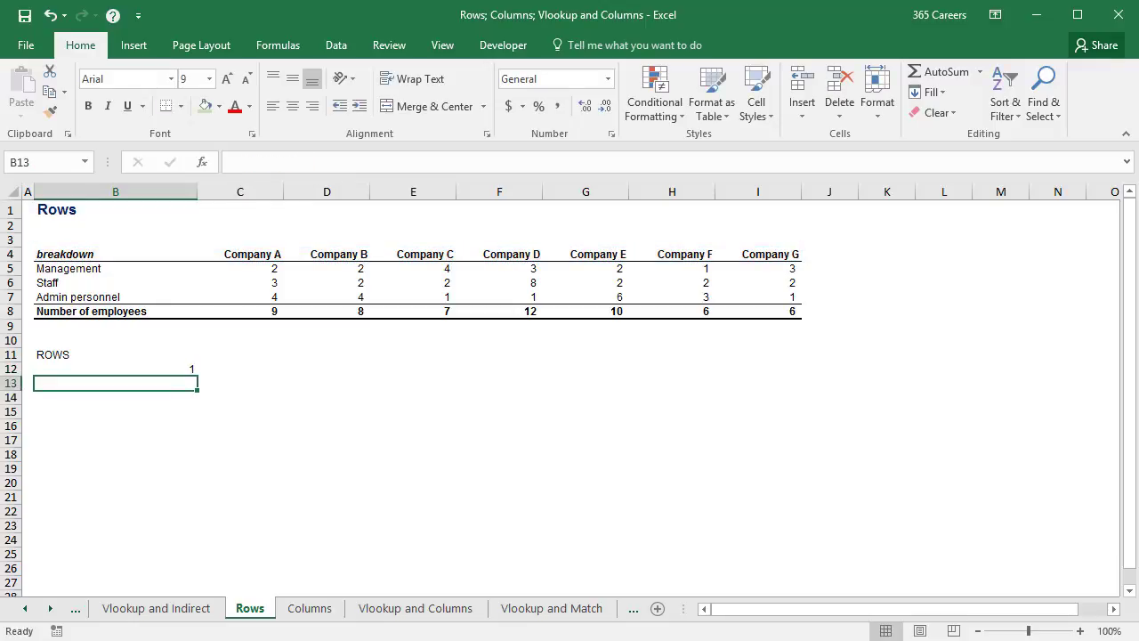
# Enter =ROWS(B4:B8) in B13 to count the table's five rows.
pyautogui.write('=rows')
pyautogui.press('Tab')
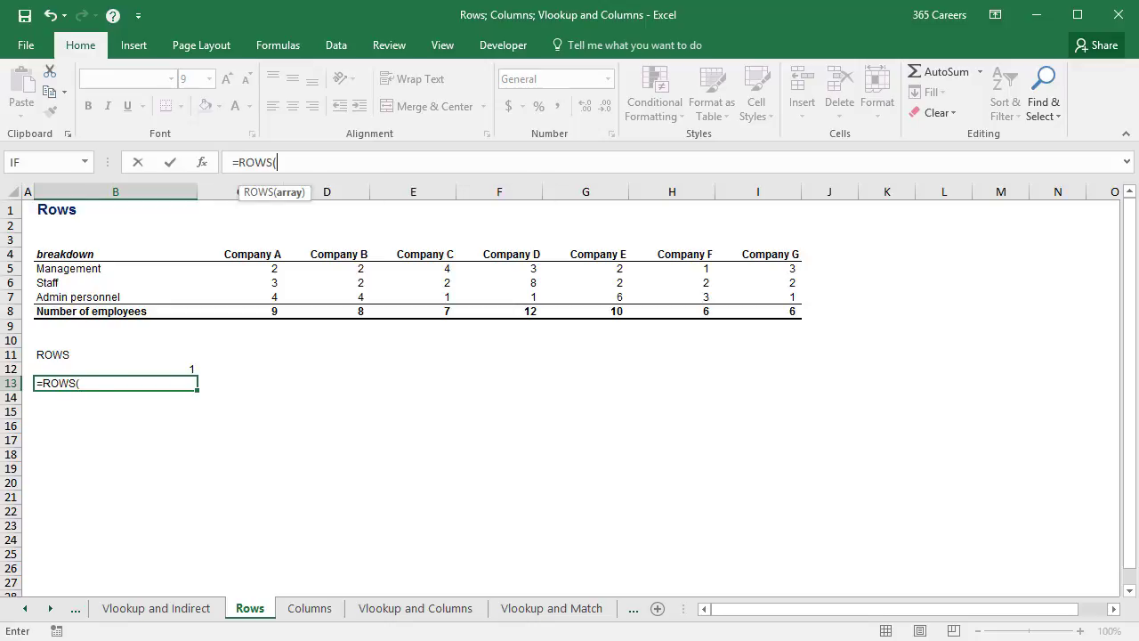
pyautogui.hotkey('ctrl', 'Up')
pyautogui.hotkey('ctrl', 'Up')
pyautogui.hotkey('ctrl', 'Up')
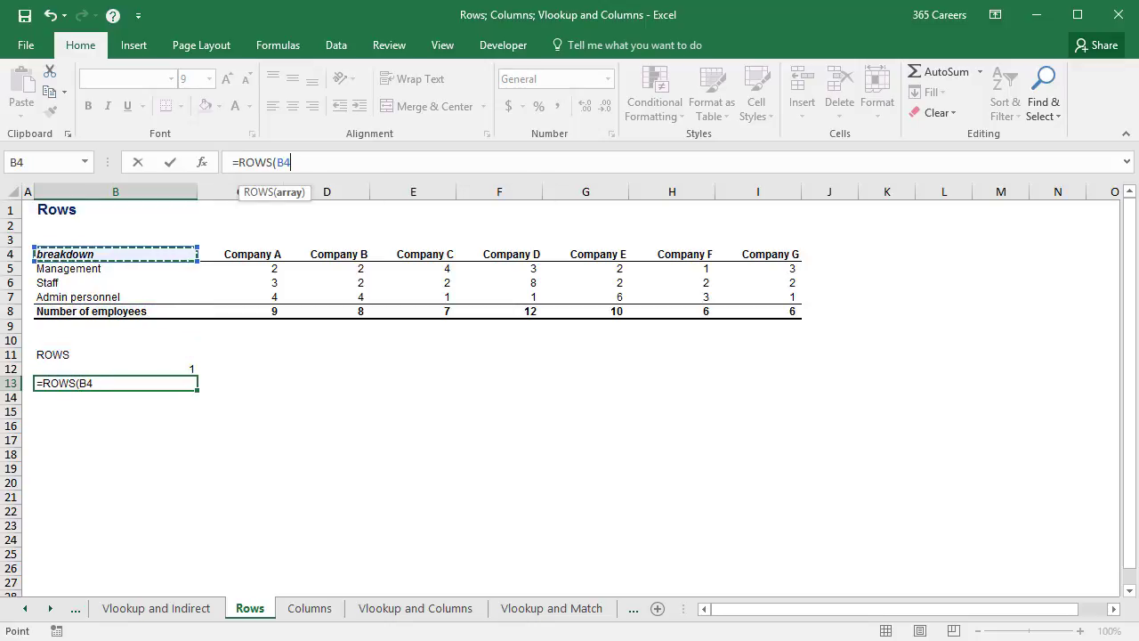
pyautogui.hotkey('ctrl', 'shift', 'Down')
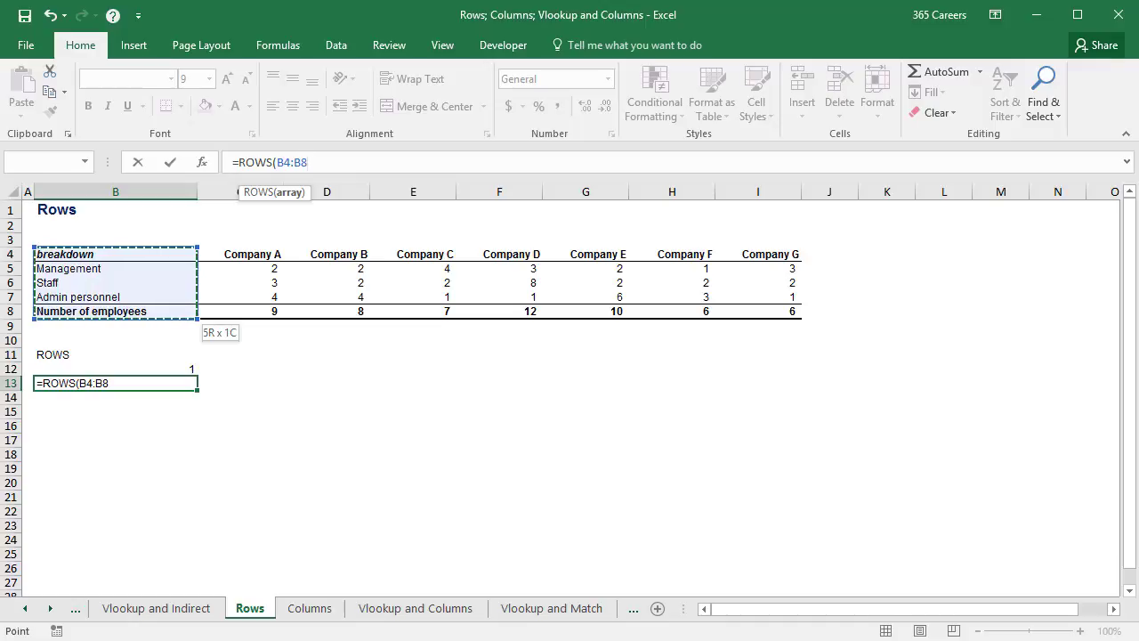
pyautogui.press('Return')
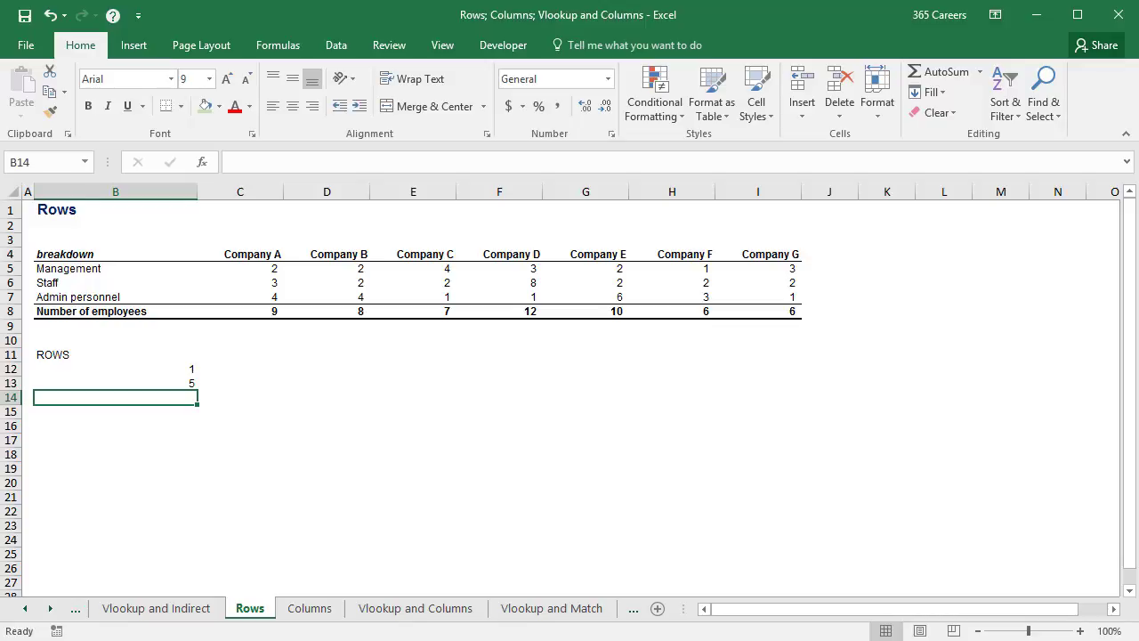
pyautogui.click(115, 383)
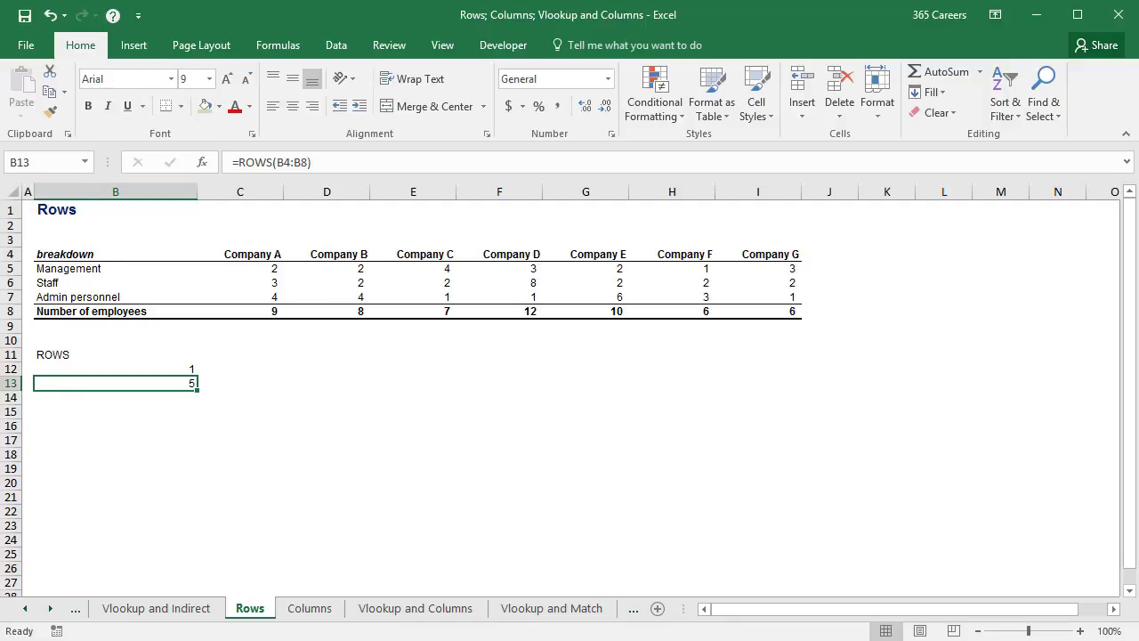
# Type the heading 'ROWS as a counter' in K4.
pyautogui.click(115, 354)
pyautogui.click(115, 310)
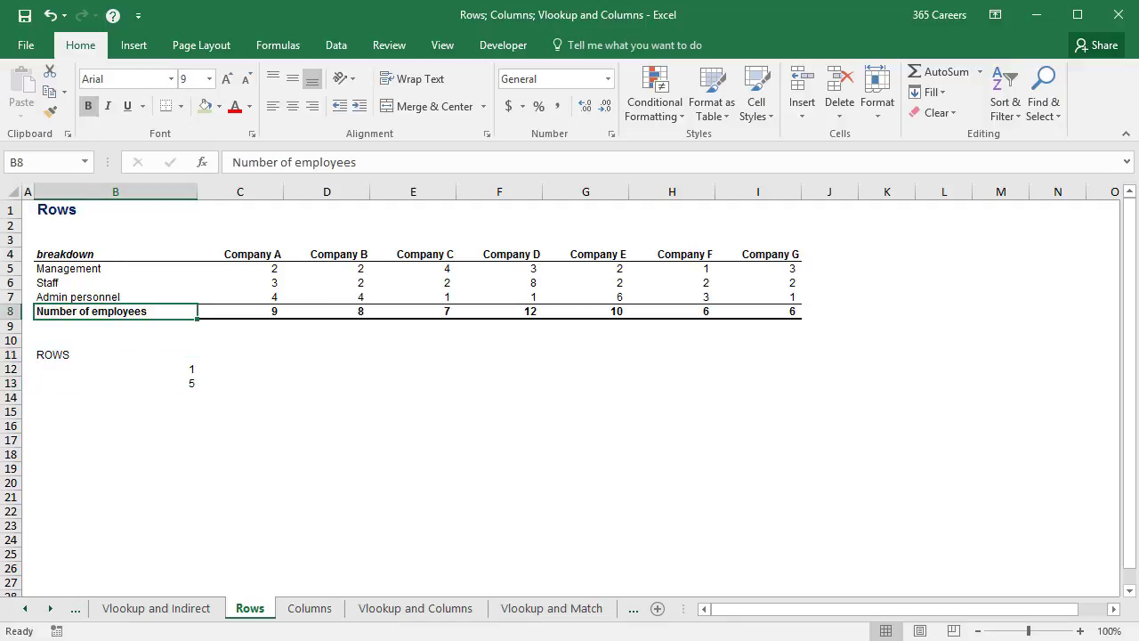
pyautogui.click(757, 253)
pyautogui.click(829, 254)
pyautogui.click(887, 253)
pyautogui.write('R')
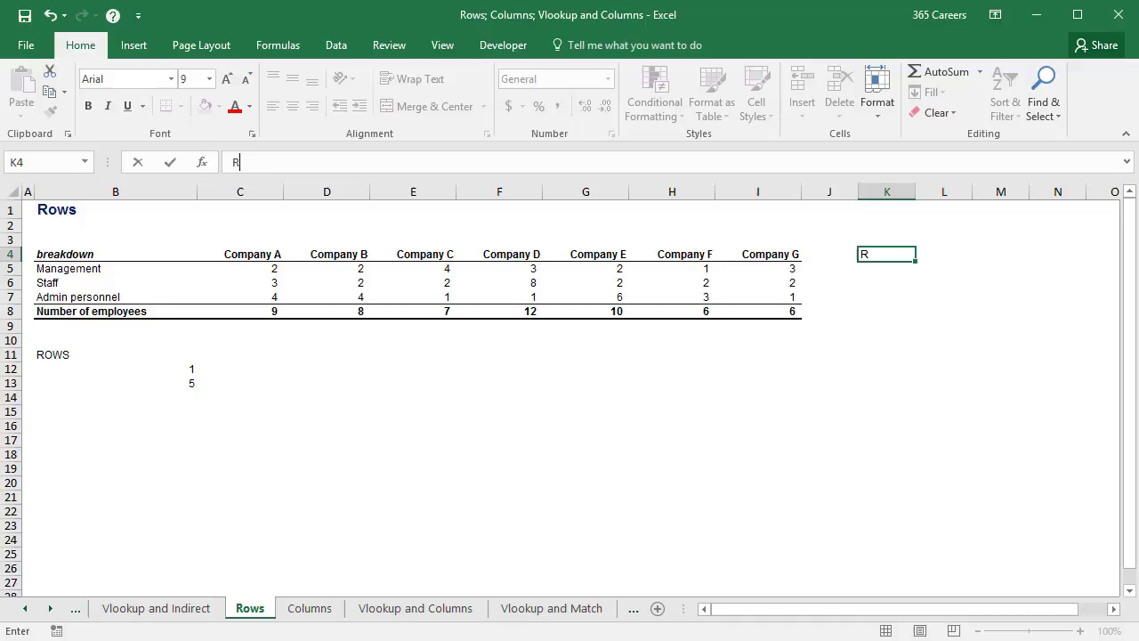
pyautogui.write('OWS as a counter')
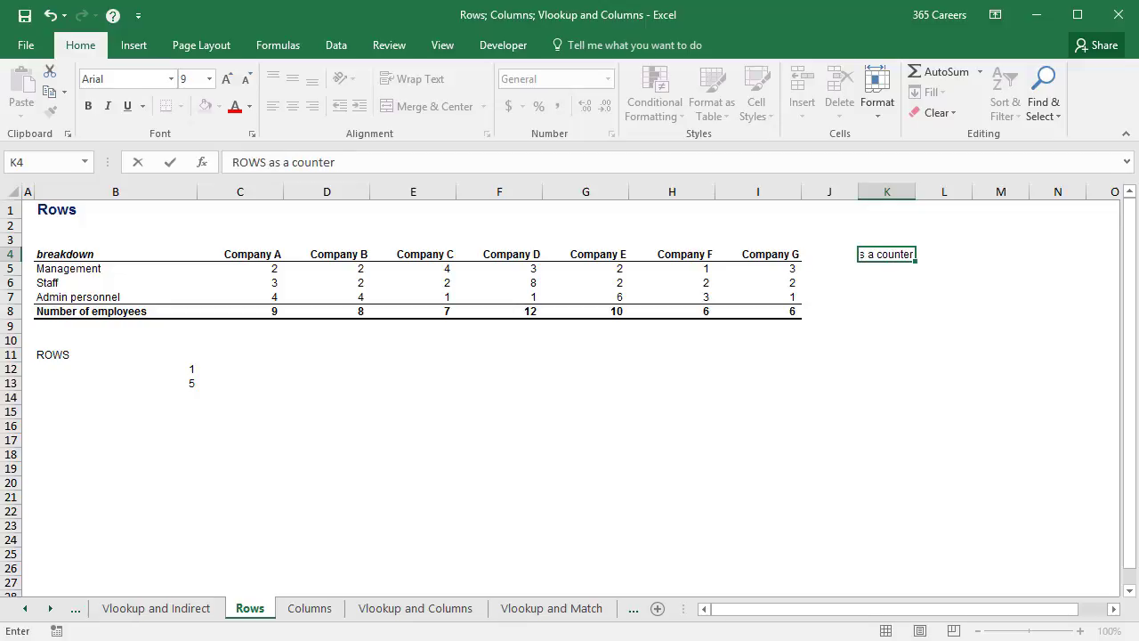
pyautogui.press('Return')
# Enter =ROWS(B$5:B5) in K5 with the first row locked, returning 1.
pyautogui.write('=rows')
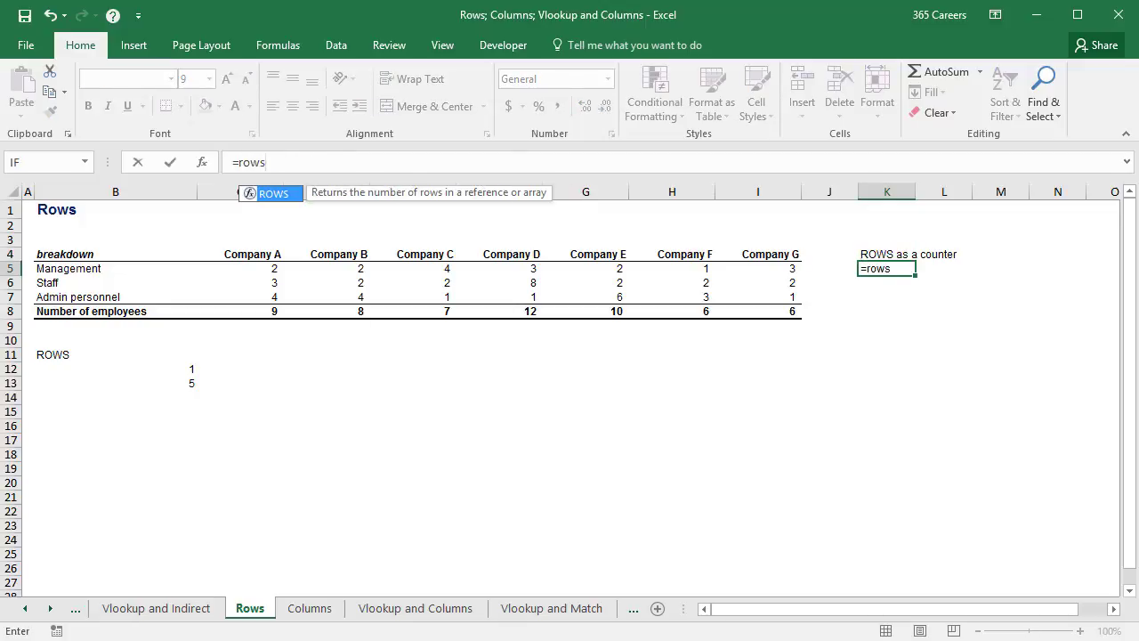
pyautogui.press('Tab')
pyautogui.hotkey('ctrl', 'Left')
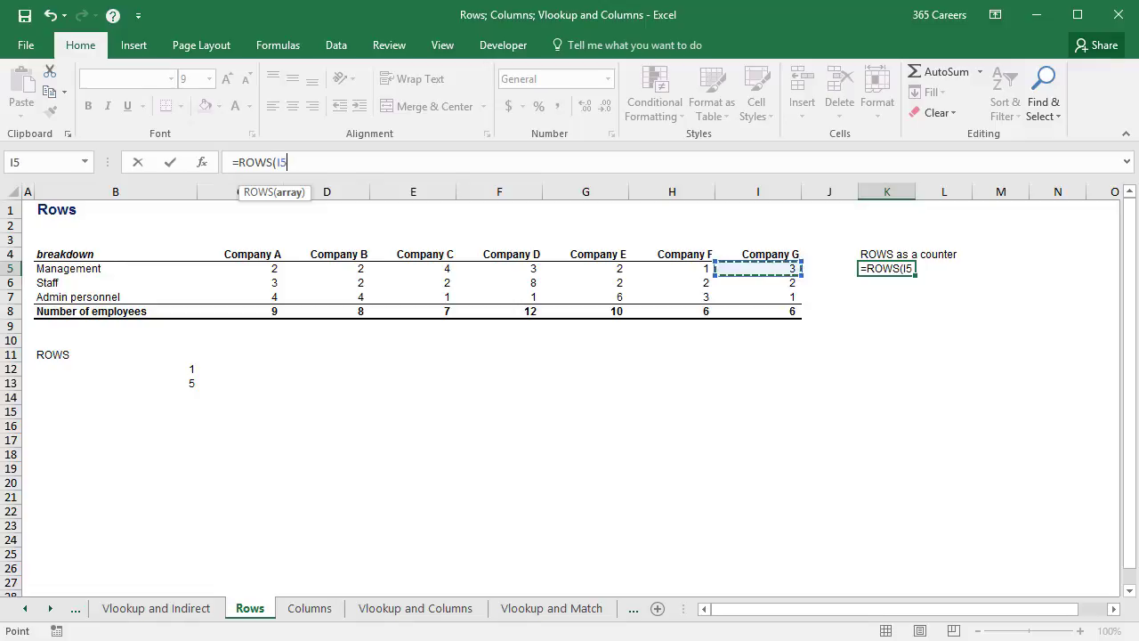
pyautogui.hotkey('ctrl', 'Left')
pyautogui.press('F4')
pyautogui.press('F4')
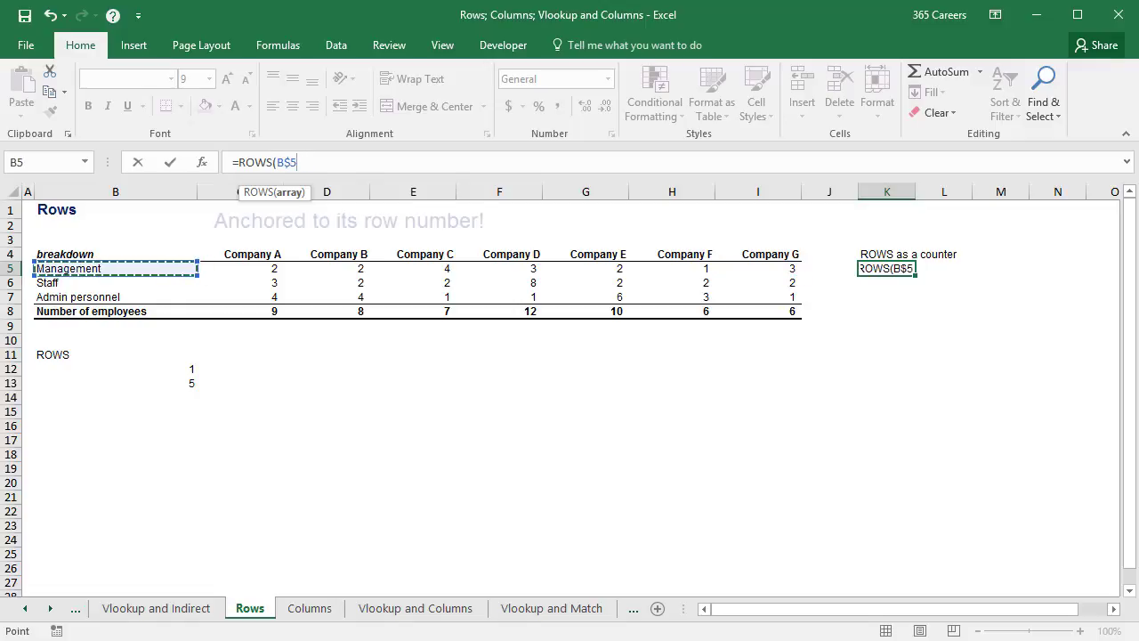
pyautogui.write(':')
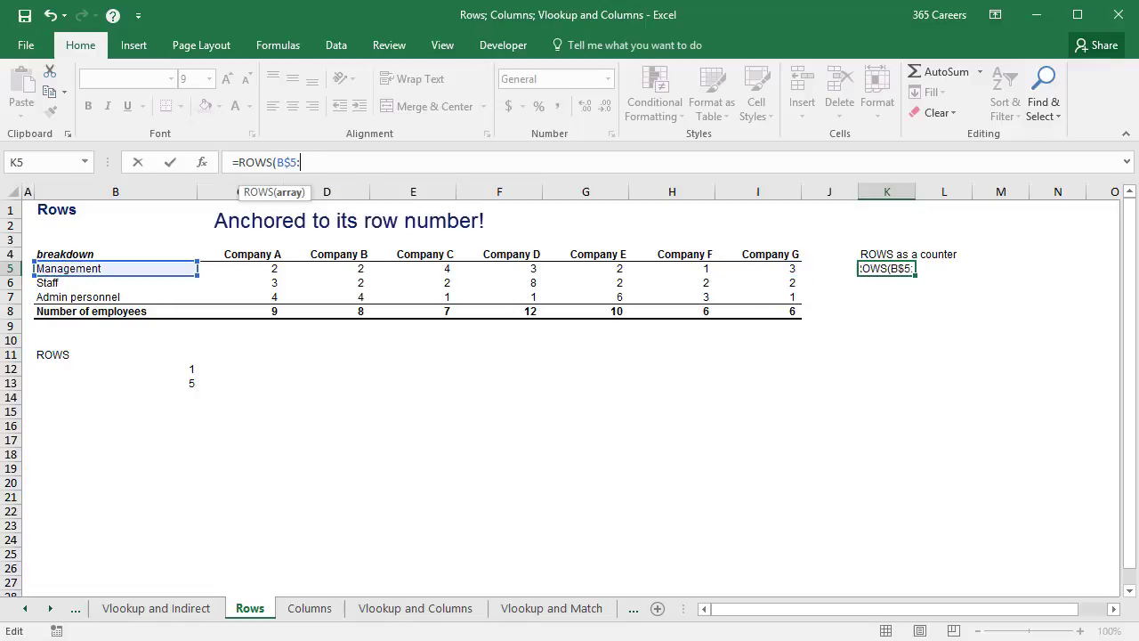
pyautogui.hotkey('ctrl', 'Left')
pyautogui.hotkey('ctrl', 'Left')
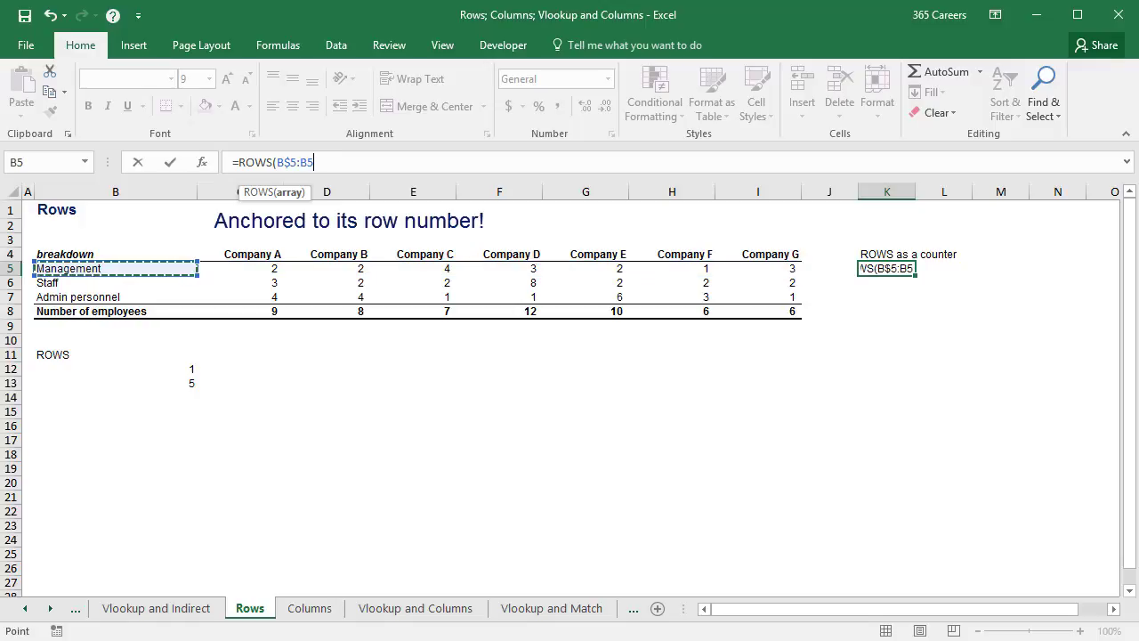
pyautogui.write(')')
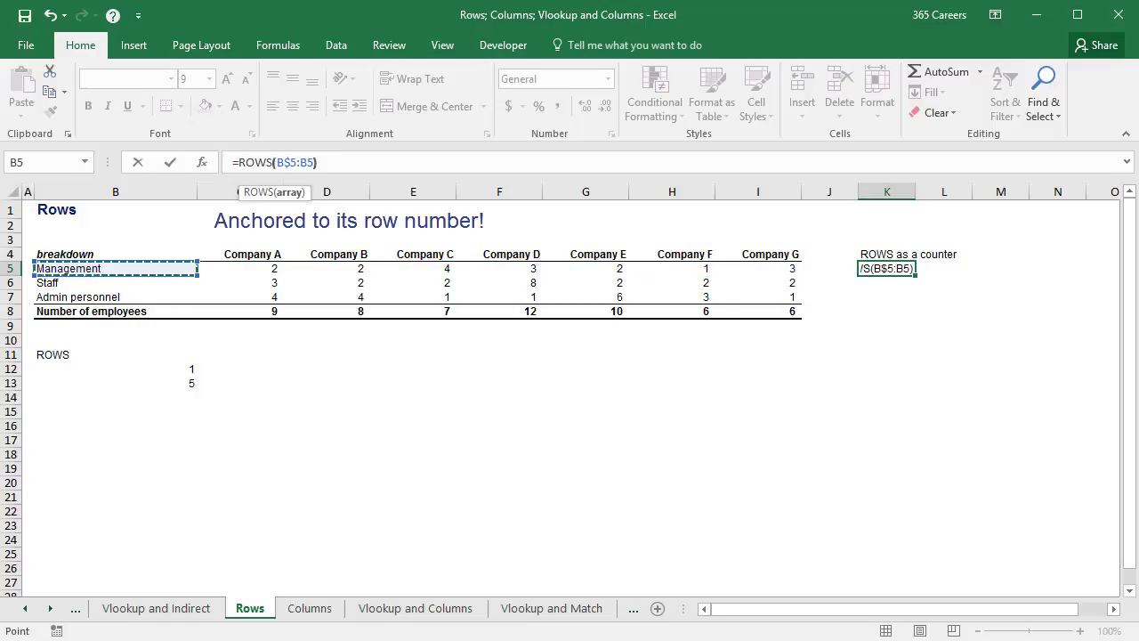
pyautogui.press('Return')
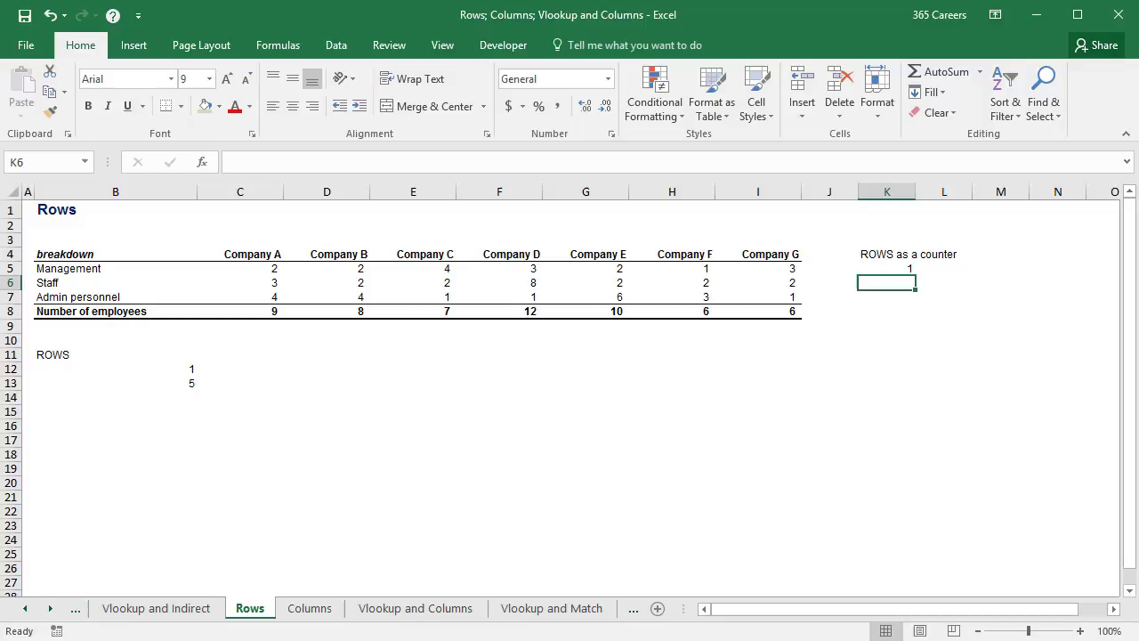
pyautogui.press('Up')
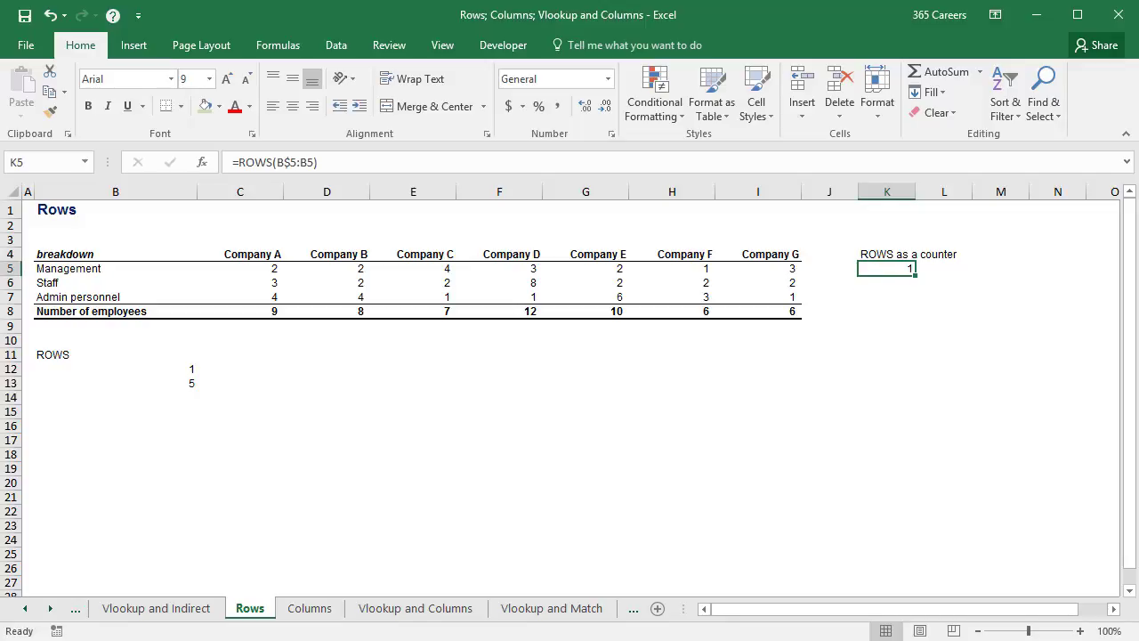
# Copy the K5 counter formula down K5:K8 so it reads 1 through 4.
pyautogui.hotkey('ctrl', 'c')
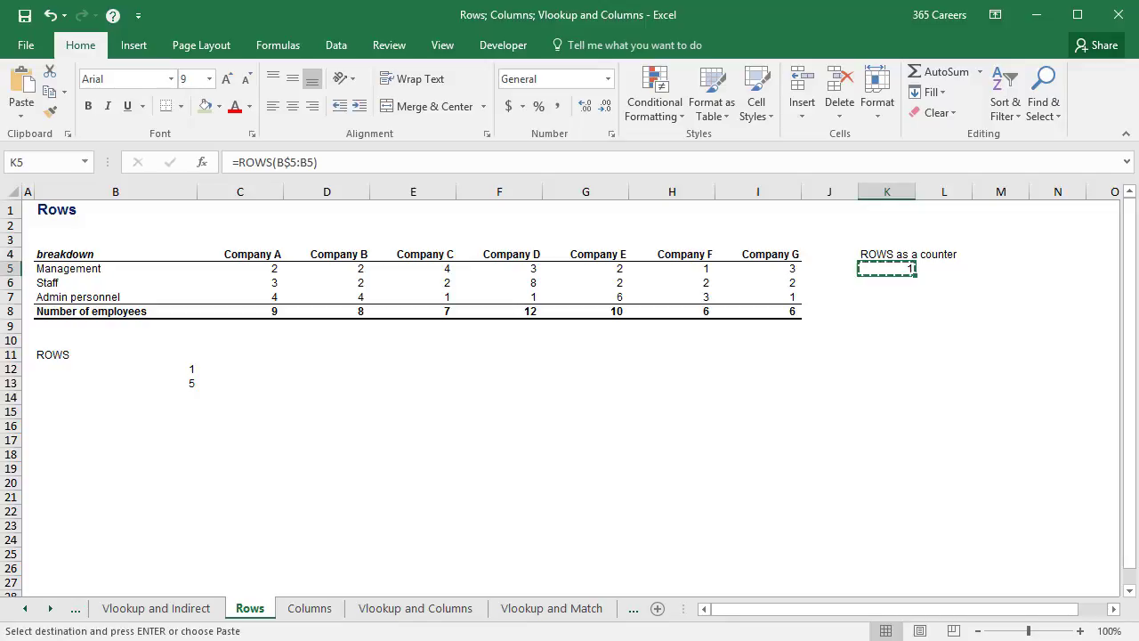
pyautogui.hotkey('shift', 'Down')
pyautogui.hotkey('shift', 'Down')
pyautogui.hotkey('shift', 'Down')
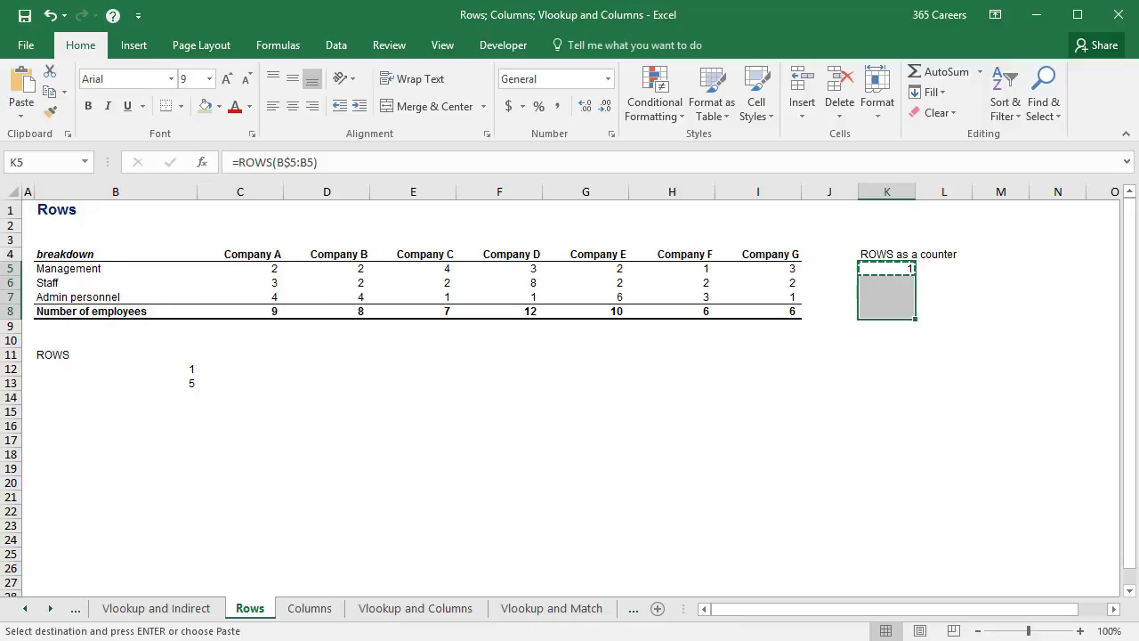
pyautogui.hotkey('ctrl', 'v')
pyautogui.press('Escape')
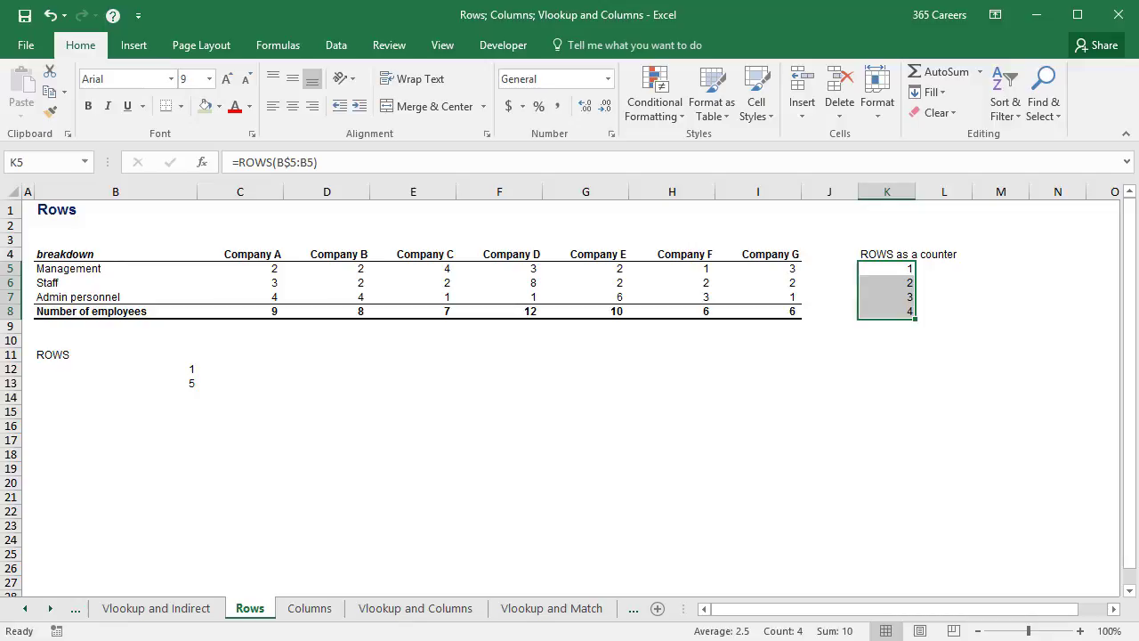
# Check the copied counter formulas in K6:K8, then move to the Columns sheet.
pyautogui.press('Return')
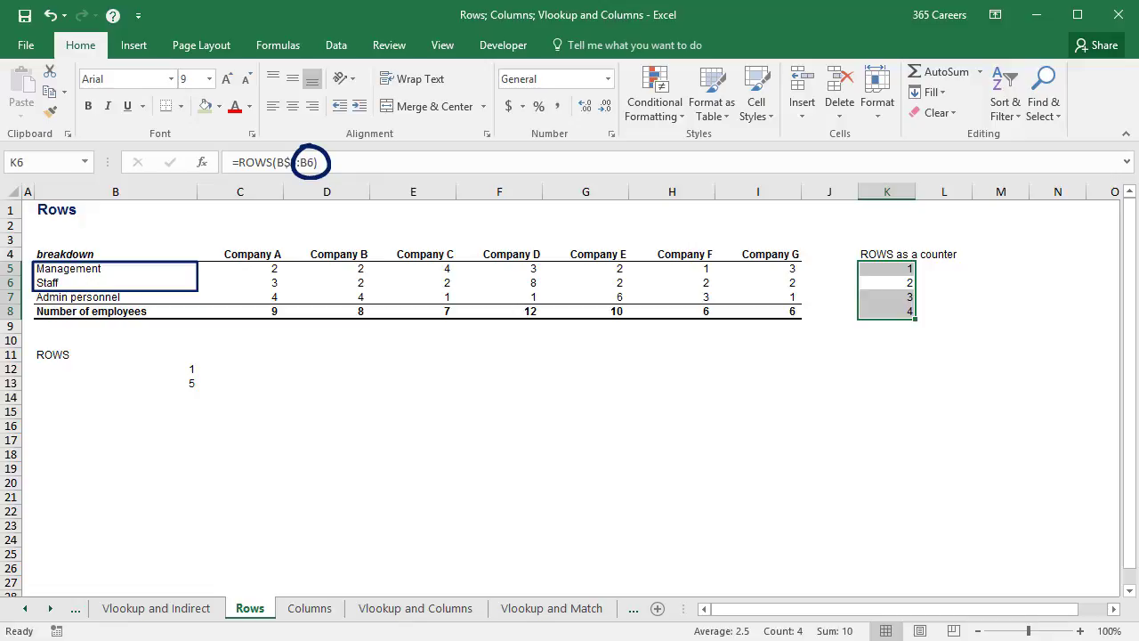
pyautogui.press('Return')
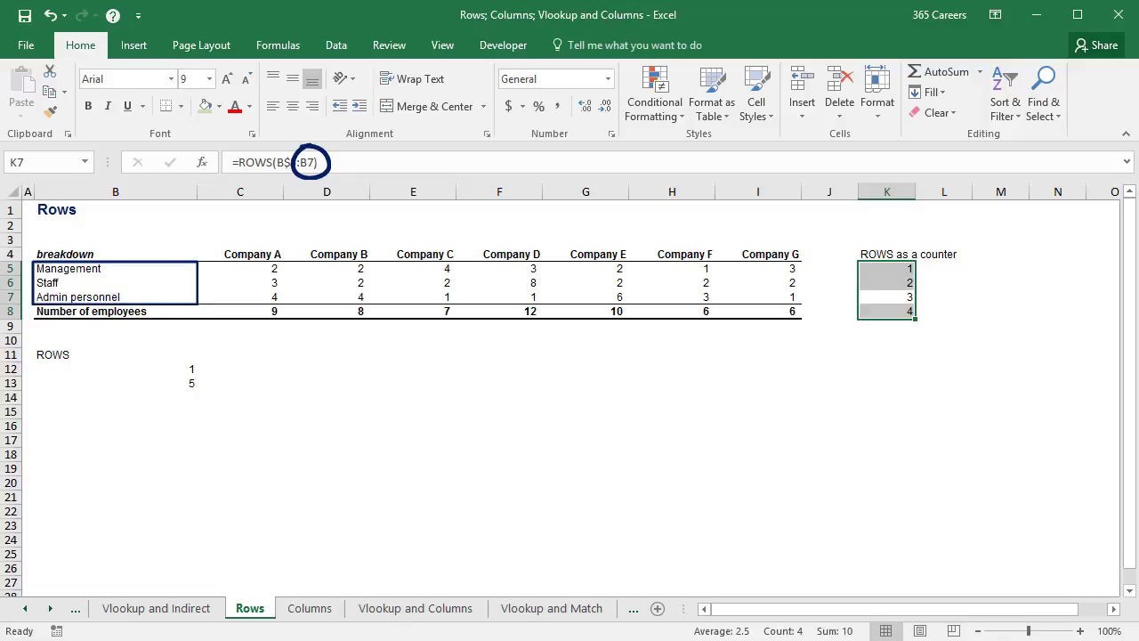
pyautogui.press('Return')
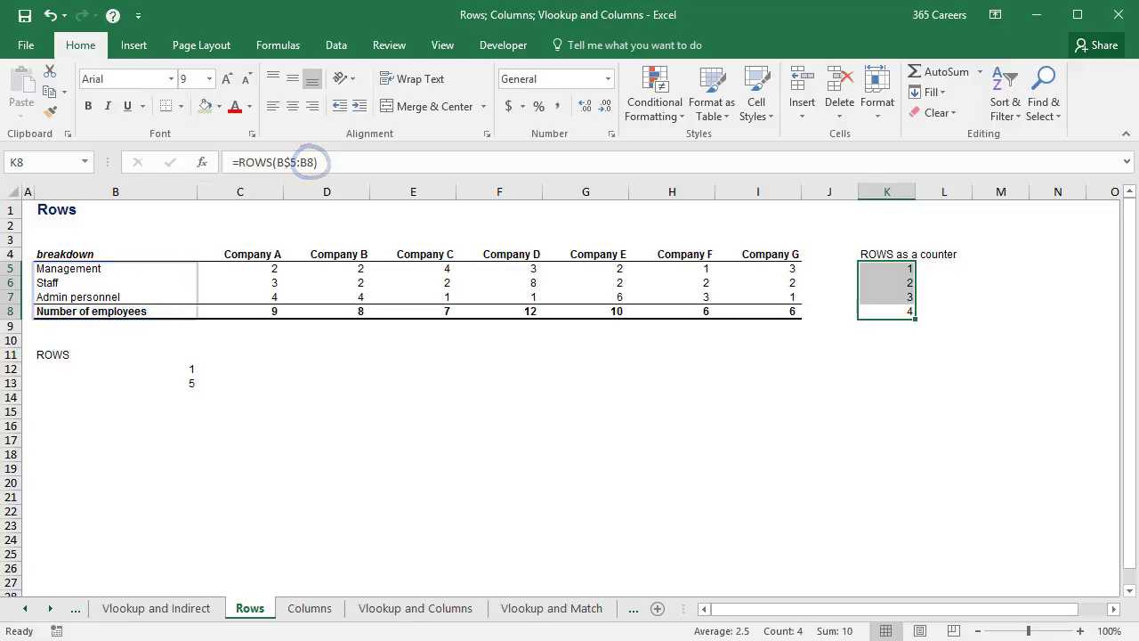
pyautogui.hotkey('ctrl', 'pagedown')
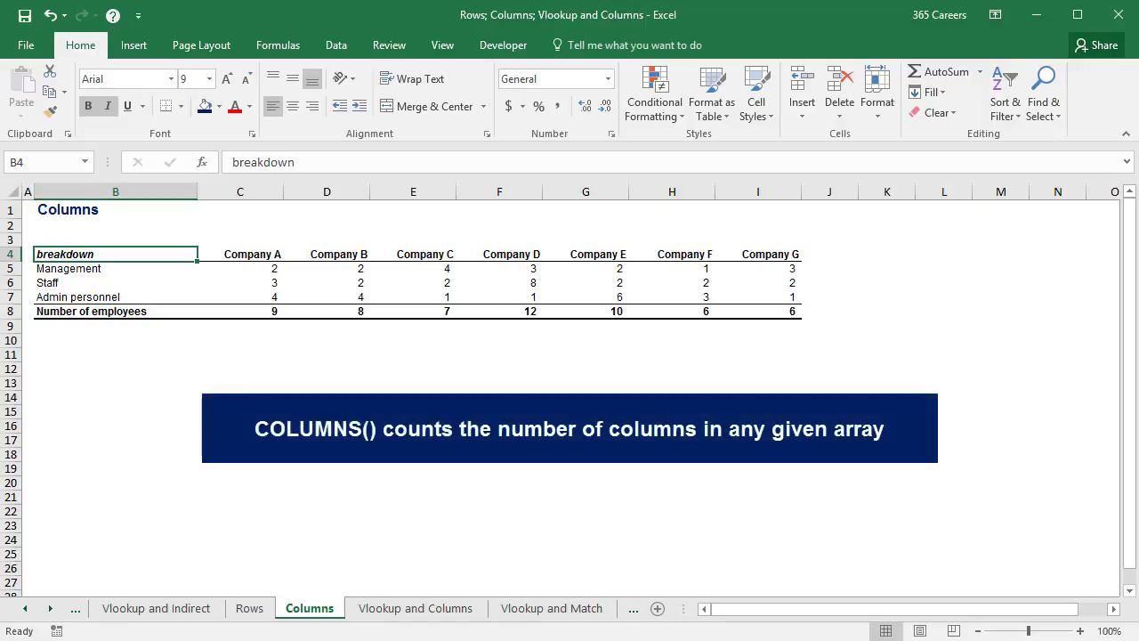
# Label B11 'COLUMNS' and enter =COLUMNS(B5:I5) in B12, returning 8.
pyautogui.press('Down')
pyautogui.press('Down')
pyautogui.press('Down')
pyautogui.press('Down')
pyautogui.press('Down')
pyautogui.press('Down')
pyautogui.press('Down')
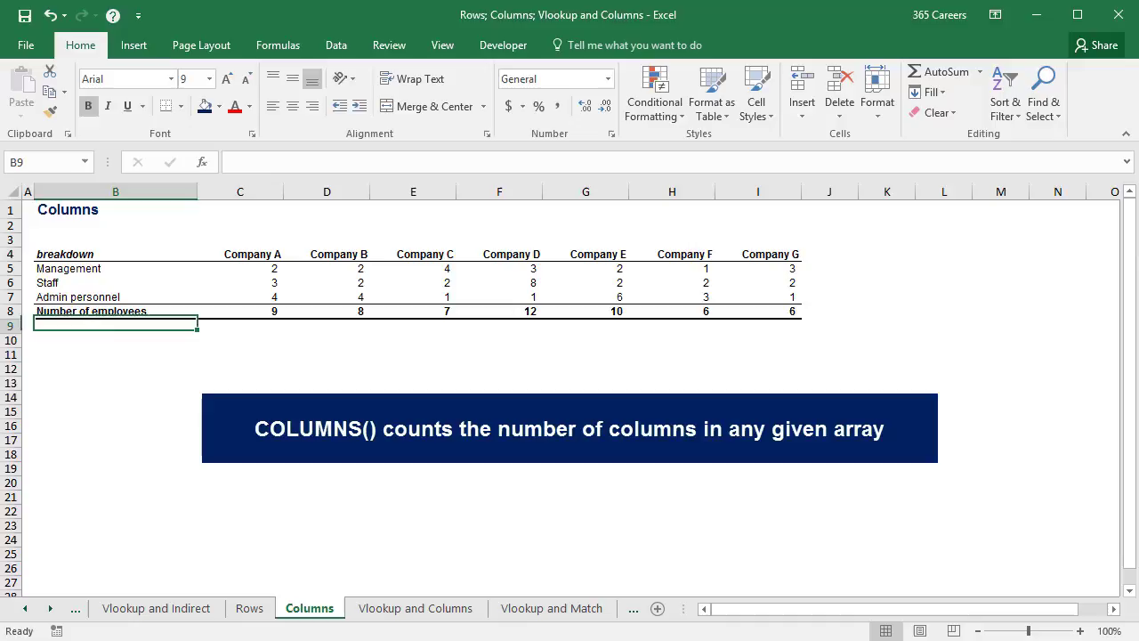
pyautogui.write('COLUMNS')
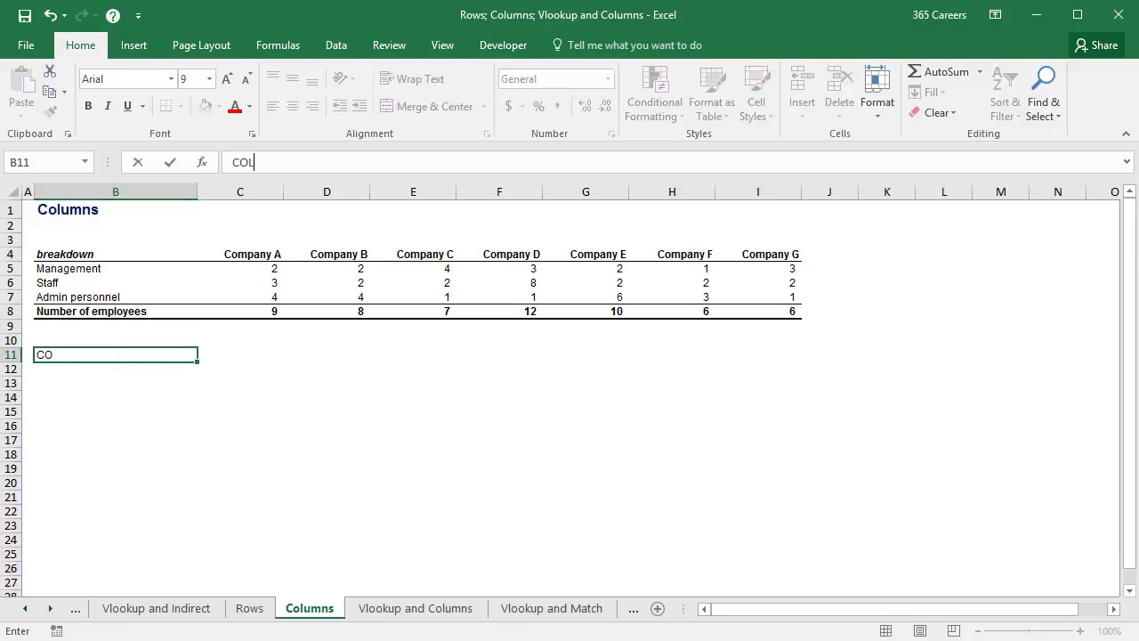
pyautogui.press('Return')
pyautogui.write('=column')
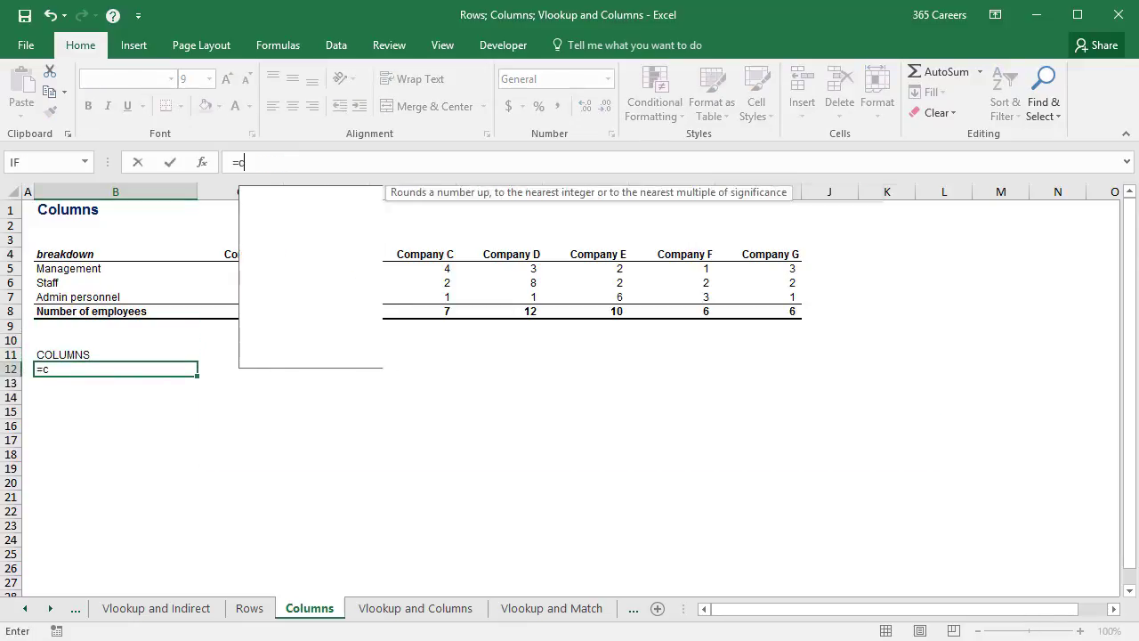
pyautogui.press('Tab')
pyautogui.click(116, 310)
pyautogui.press('Up')
pyautogui.press('Up')
pyautogui.press('Up')
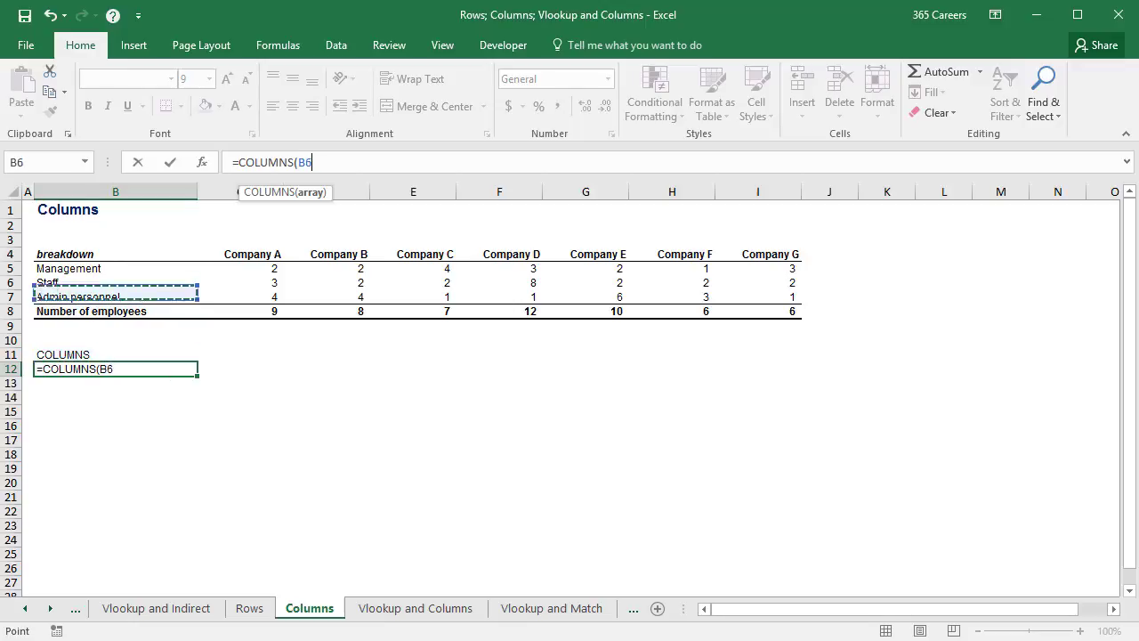
pyautogui.hotkey('ctrl', 'shift', 'Right')
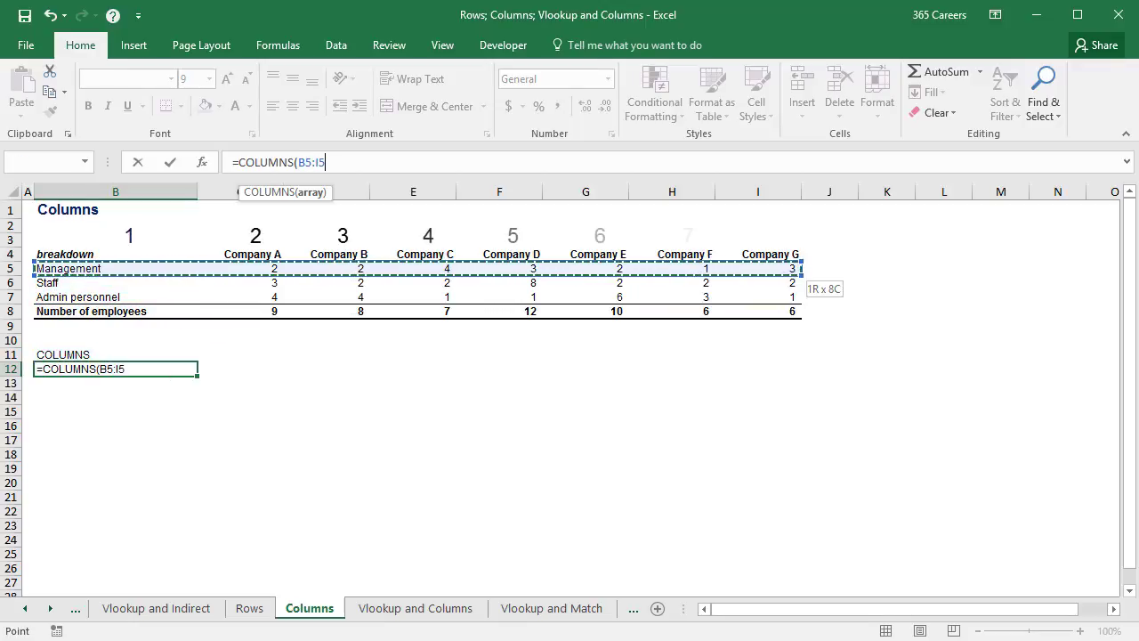
pyautogui.write(')')
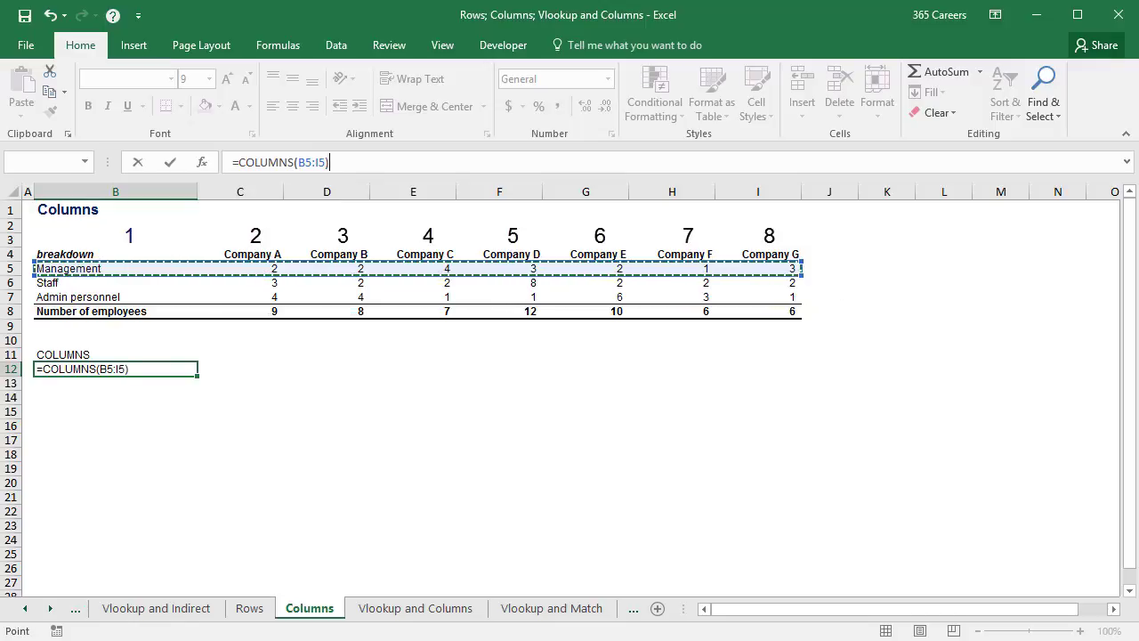
pyautogui.press('Return')
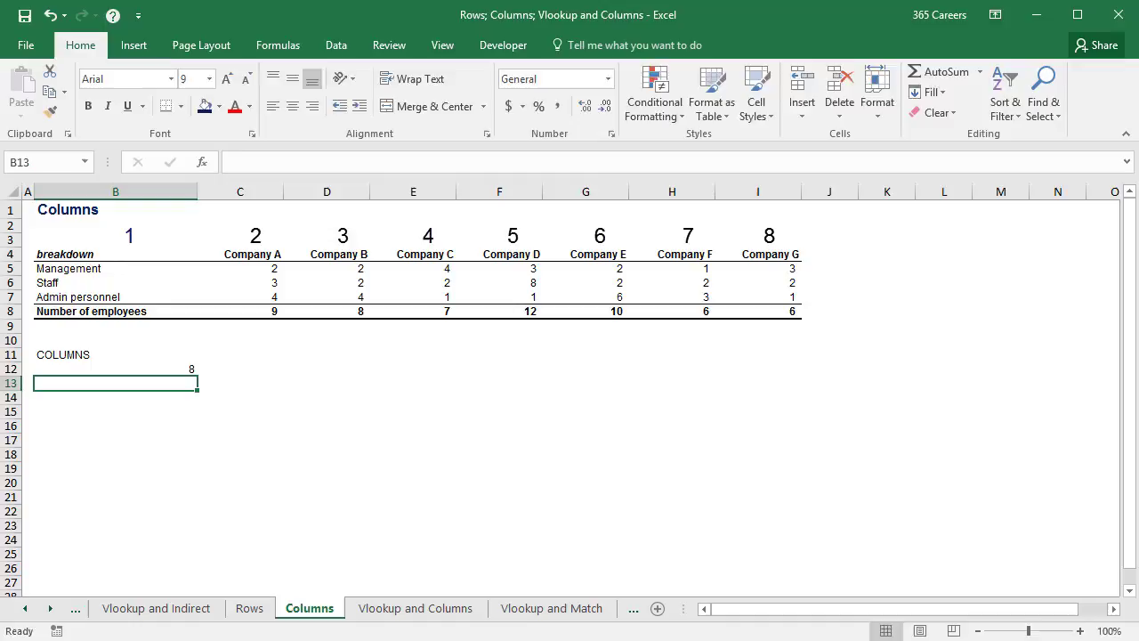
# Enter =COLUMNS(B4:B8) in B13, returning 1.
pyautogui.write('=columns')
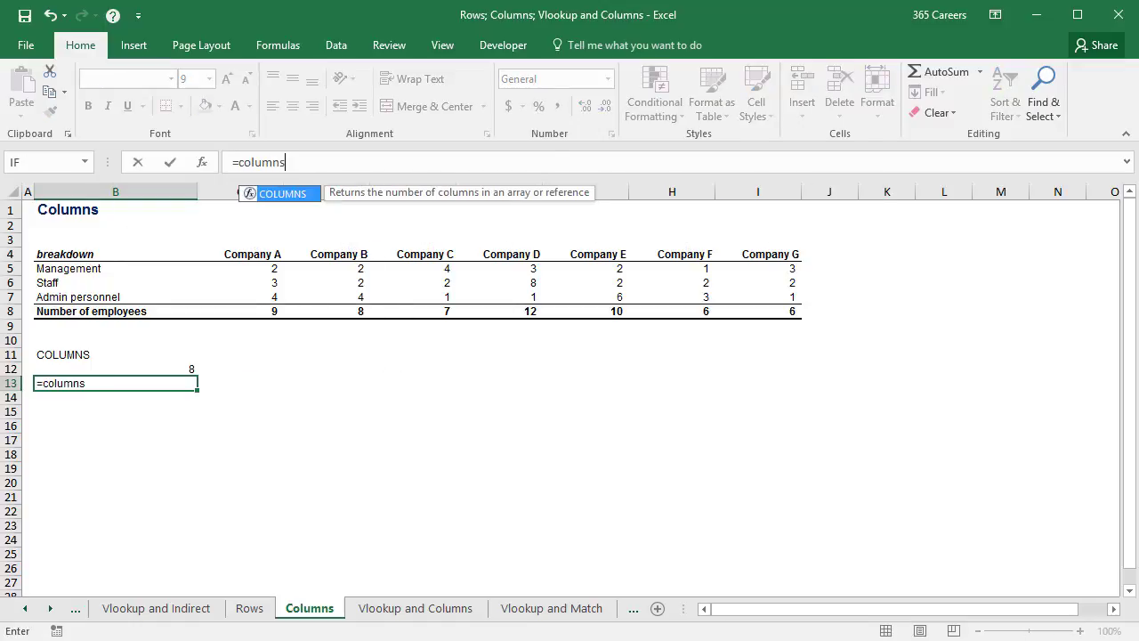
pyautogui.press('Tab')
pyautogui.click(114, 354)
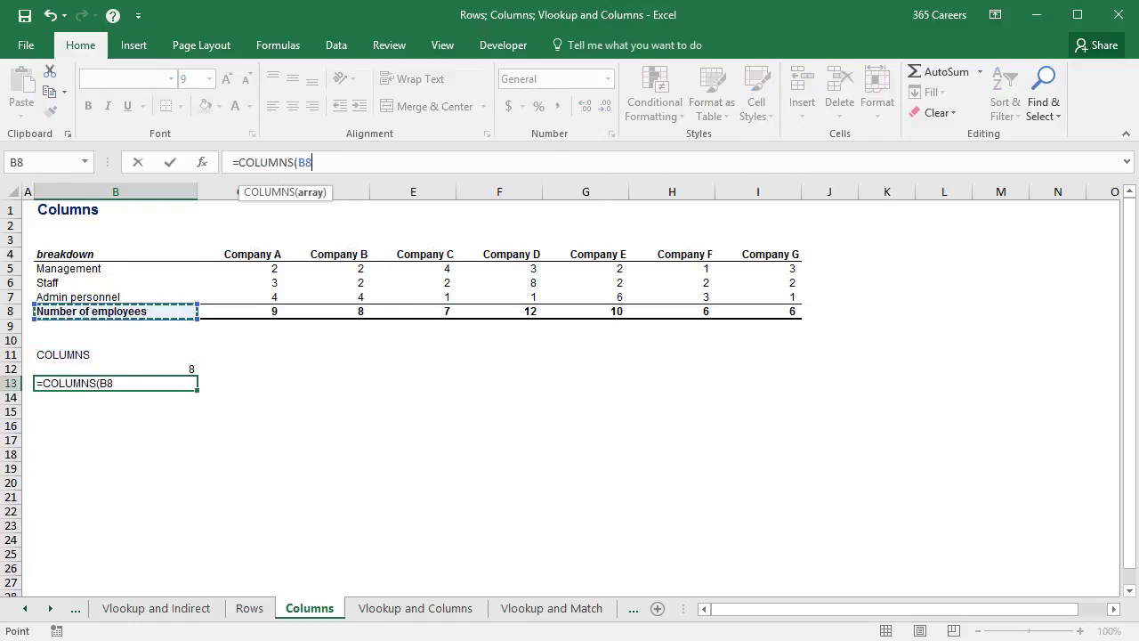
pyautogui.moveTo(115, 254); pyautogui.dragTo(115, 311)
pyautogui.write(')')
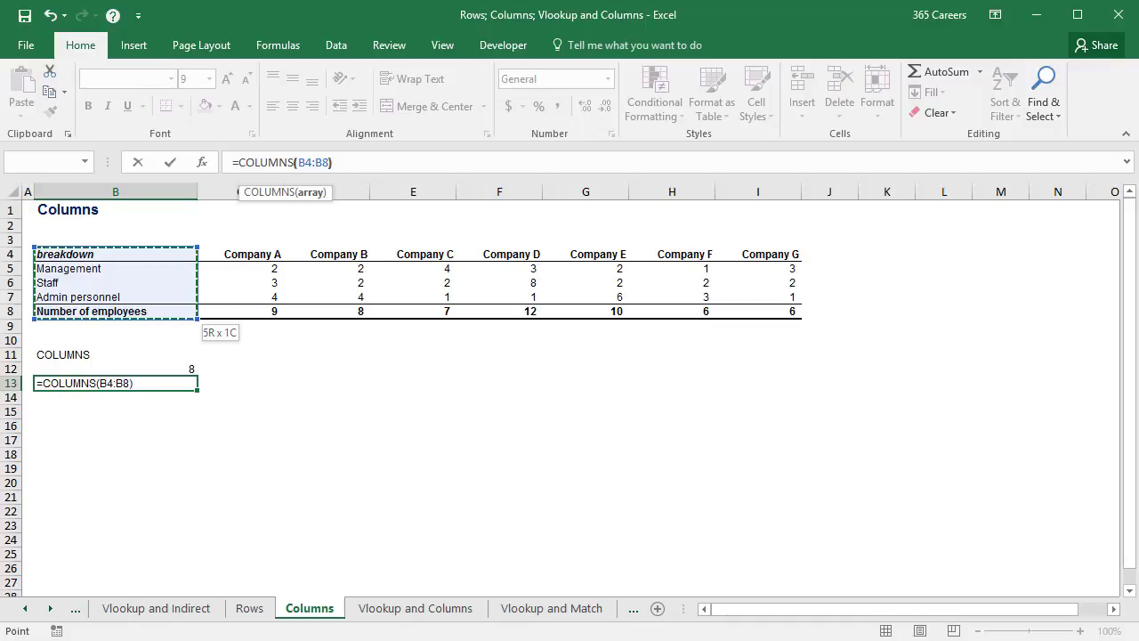
pyautogui.press('Return')
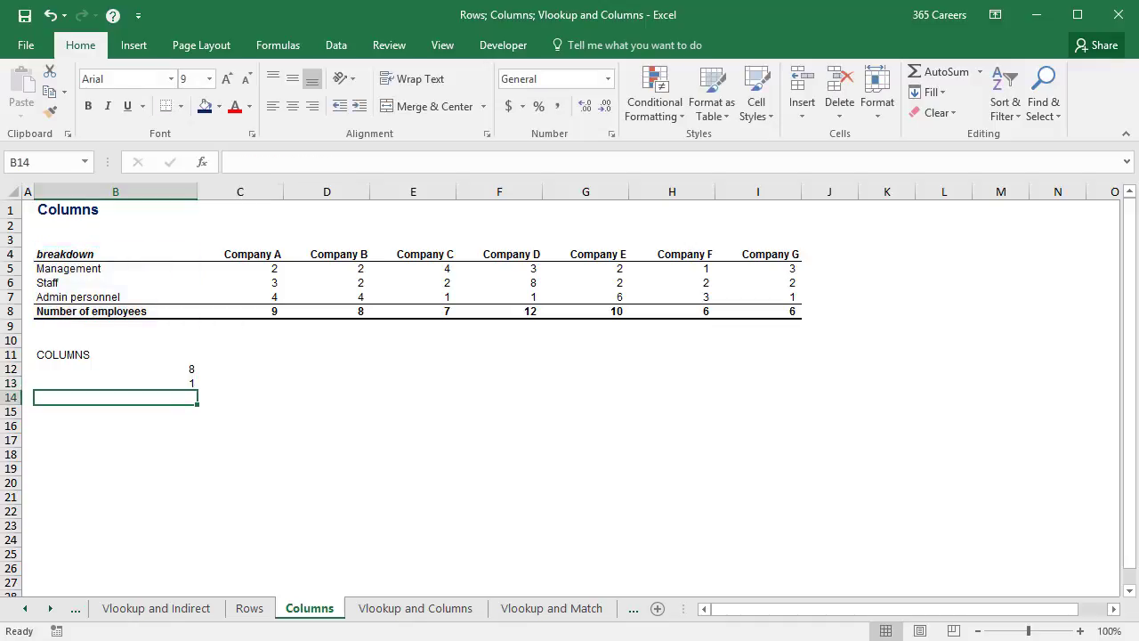
pyautogui.click(115, 383)
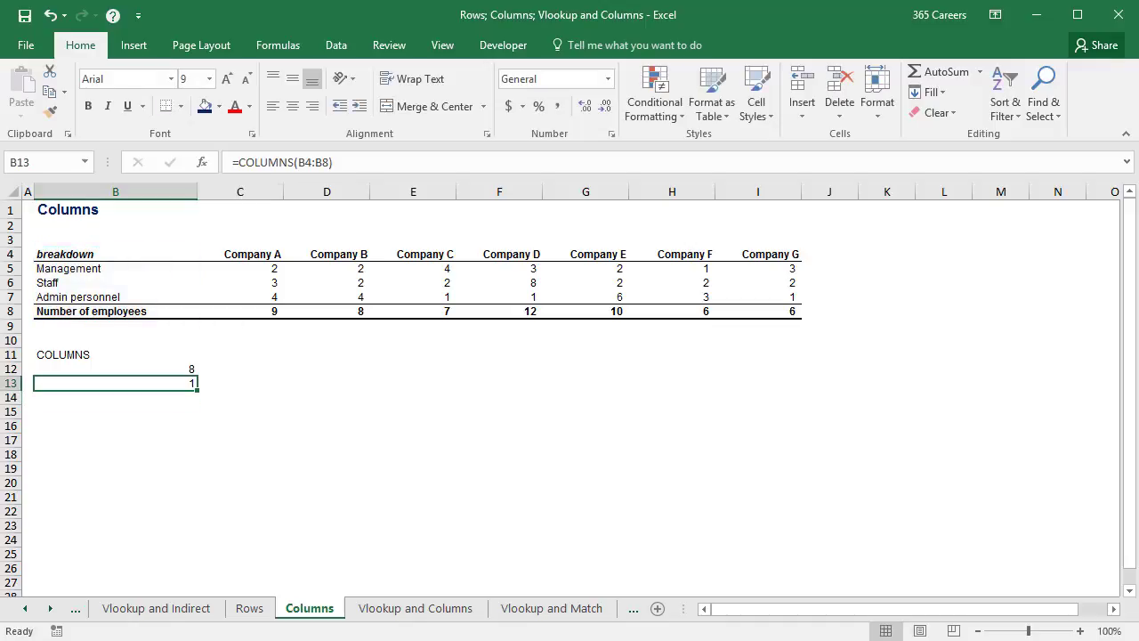
pyautogui.hotkey('ctrl', 'Up')
pyautogui.hotkey('ctrl', 'Up')
pyautogui.hotkey('ctrl', 'Up')
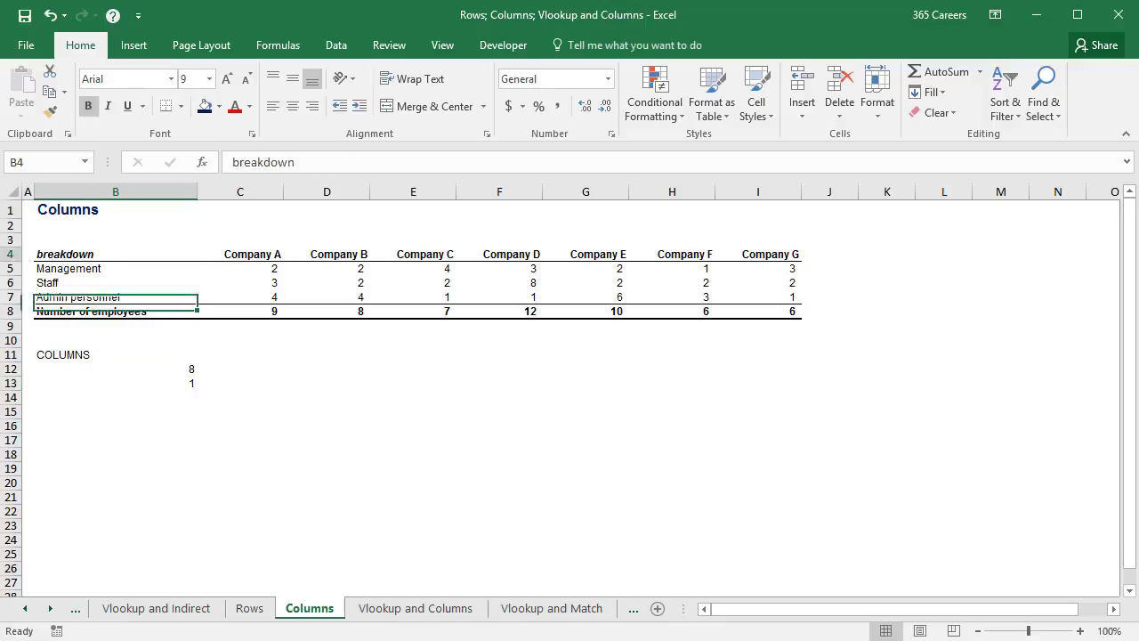
pyautogui.press('Up')
# Insert a blank row 3 above the table and label B3 'COLUMNS as a counter'.
pyautogui.hotkey('shift', 'space')
pyautogui.hotkey('ctrl', 'shift', '+')
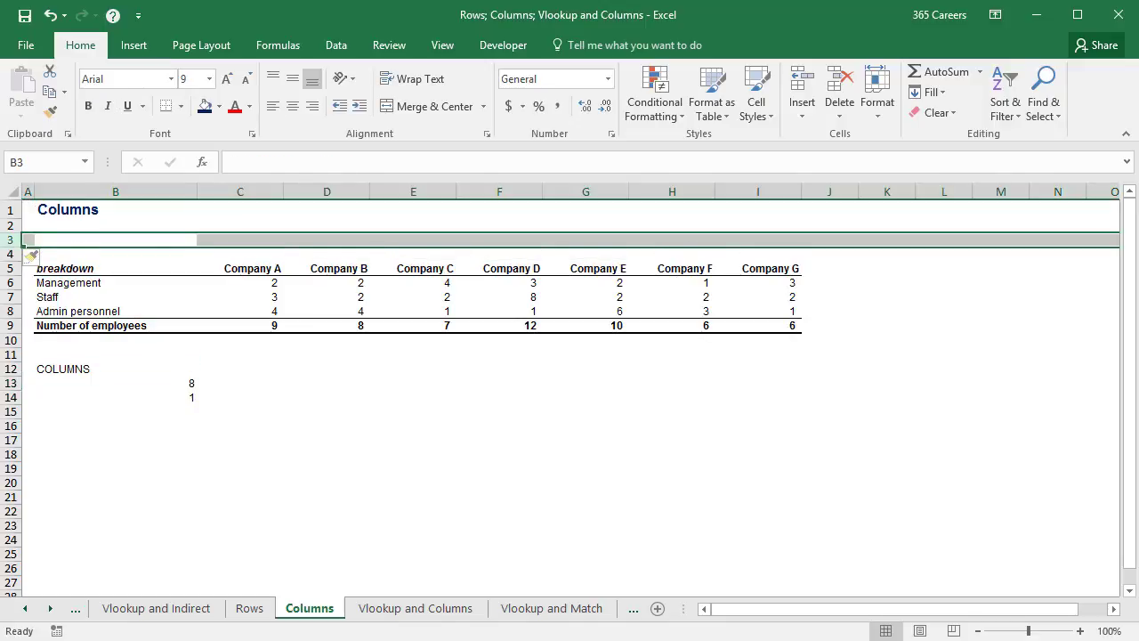
pyautogui.press('Left')
pyautogui.press('Right')
pyautogui.write('COLU')
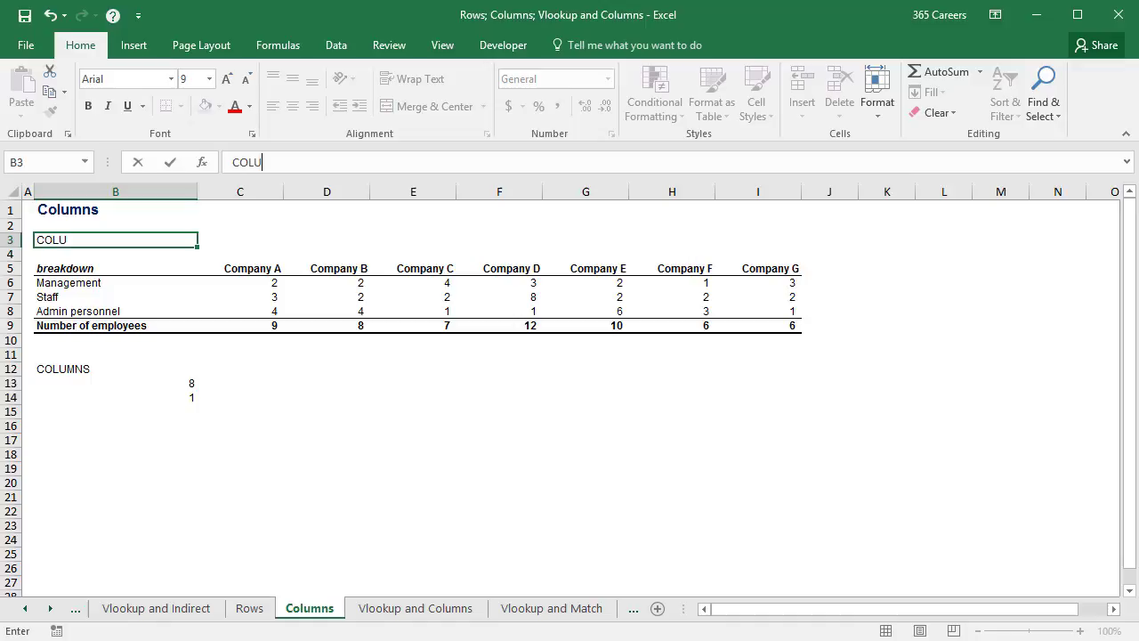
pyautogui.write('MNS as a counter')
pyautogui.press('Tab')
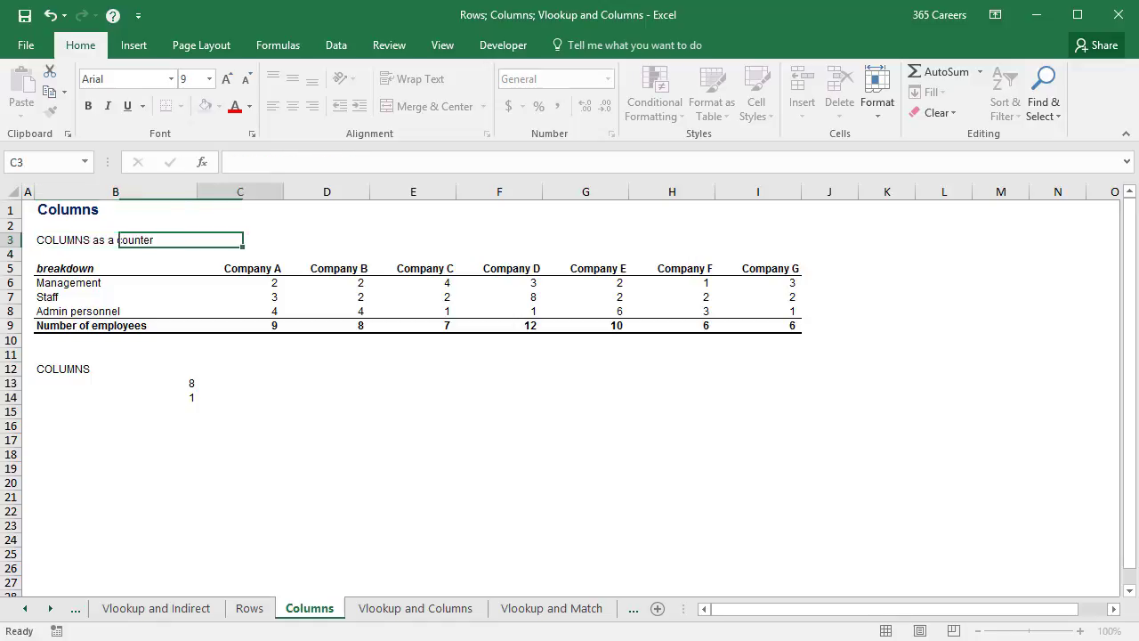
# Enter =COLUMNS($C5:C5) in C3 with the first column locked, returning 1.
pyautogui.write('=columns')
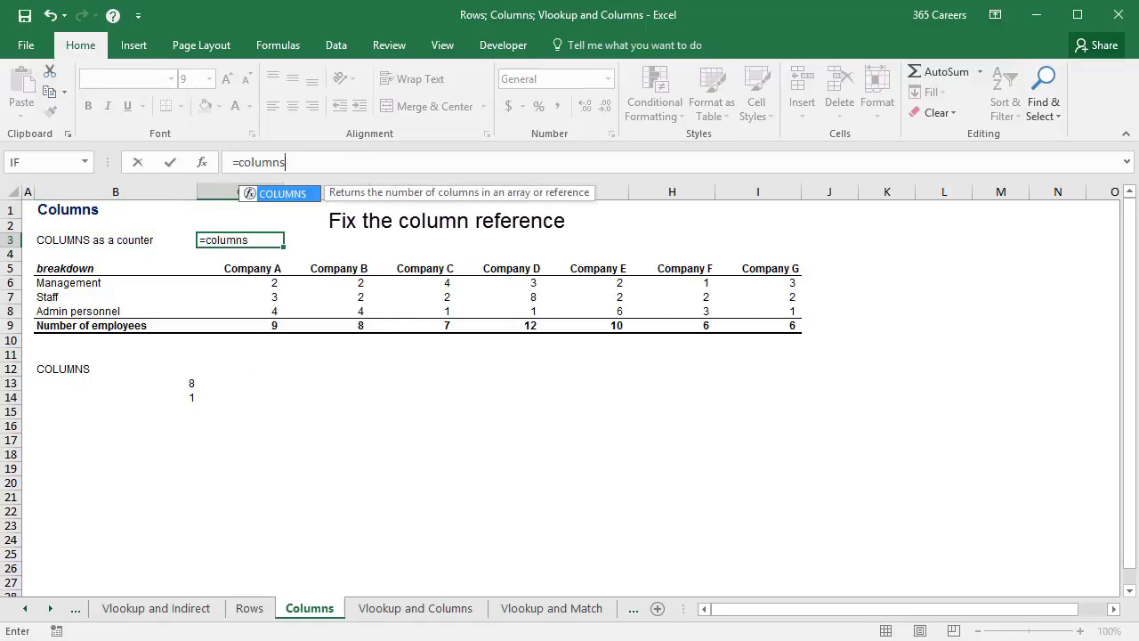
pyautogui.press('Tab')
pyautogui.click(240, 268)
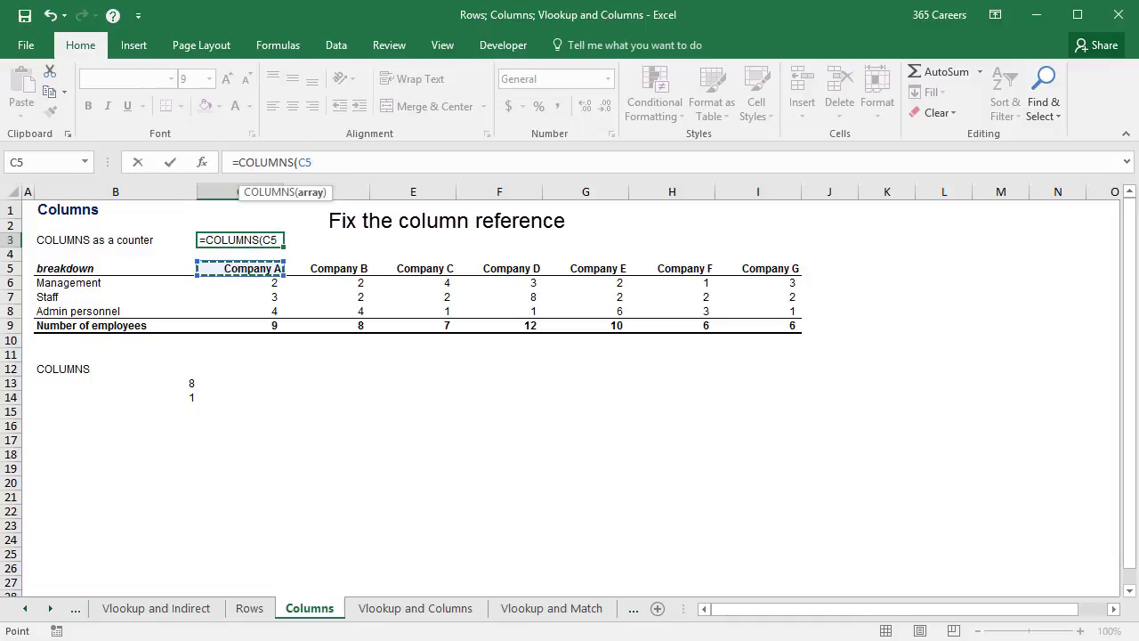
pyautogui.press('F4')
pyautogui.press('F4')
pyautogui.press('F4')
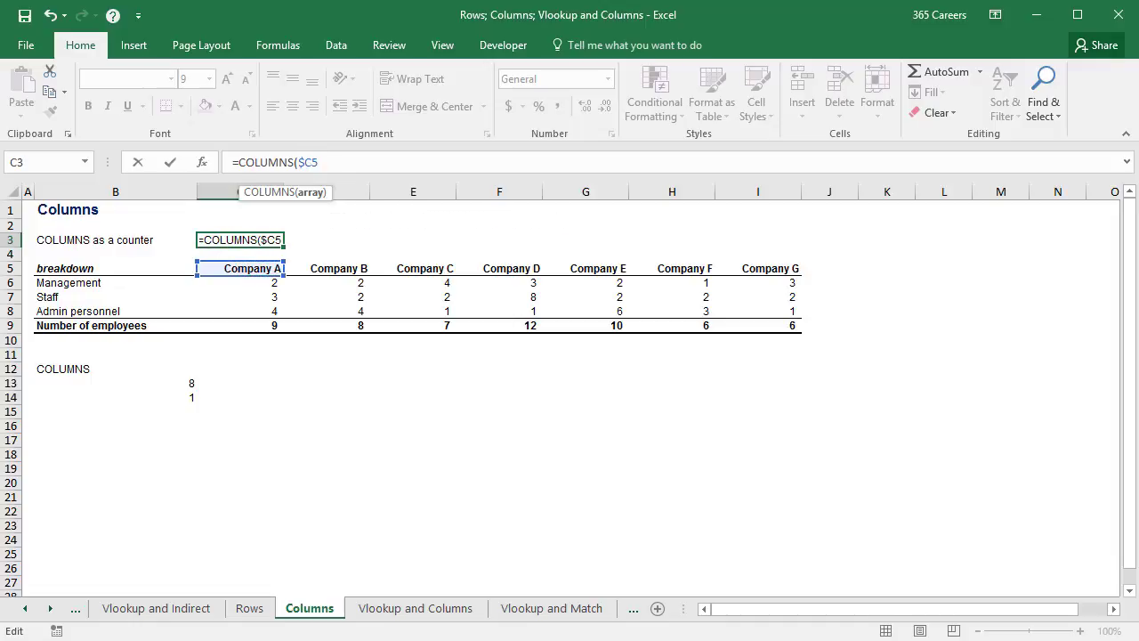
pyautogui.write(':')
pyautogui.click(240, 268)
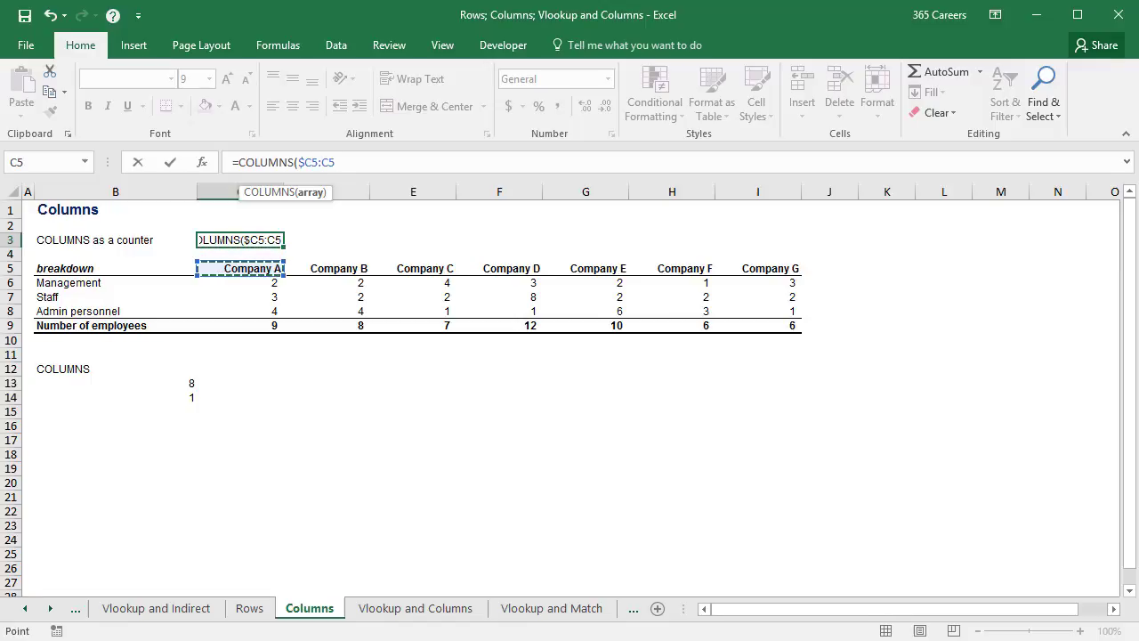
pyautogui.press('Return')
pyautogui.press('Up')
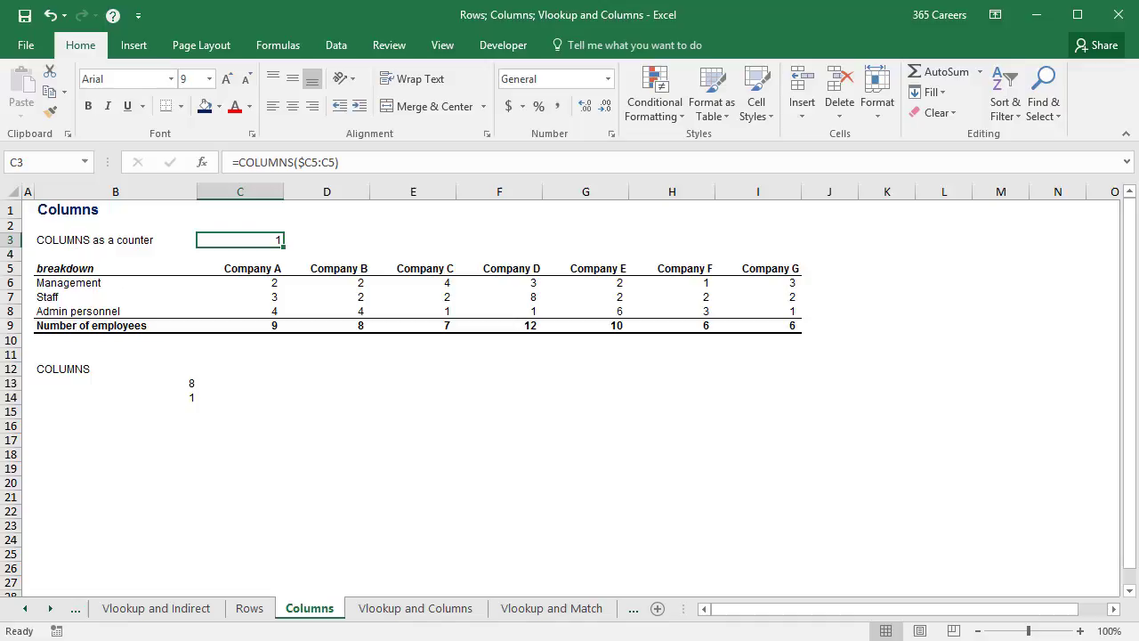
# Copy the C3 counter across D3:I3 so it reads 1–7, then go to the Vlookup and Columns sheet.
pyautogui.hotkey('ctrl', 'c')
pyautogui.moveTo(327, 240); pyautogui.dragTo(757, 239)
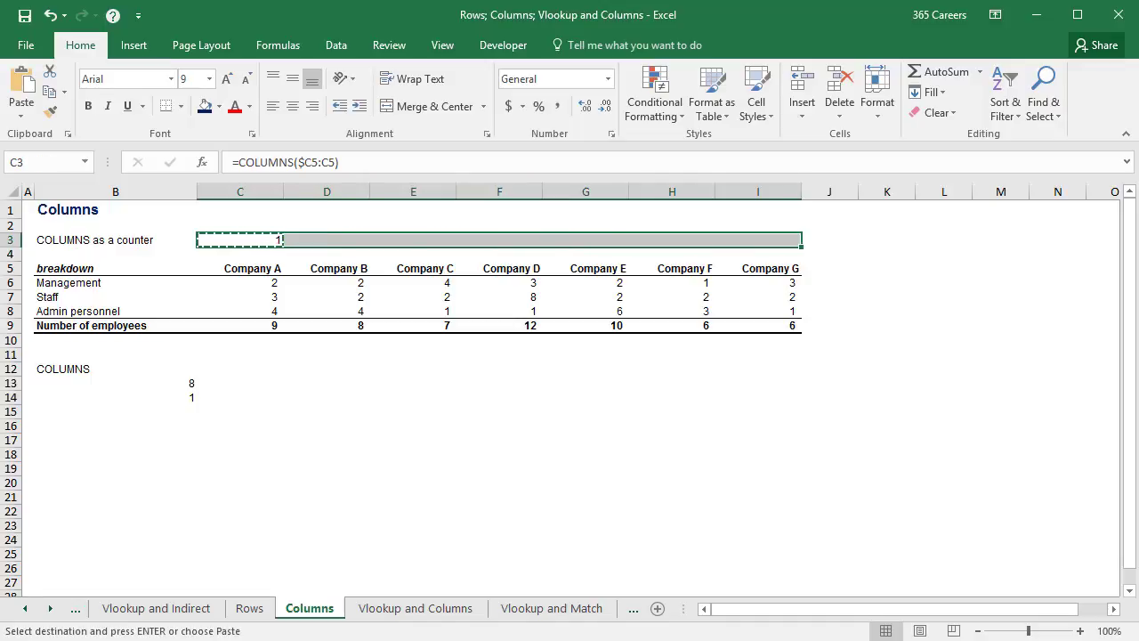
pyautogui.hotkey('ctrl', 'v')
pyautogui.press('Escape')
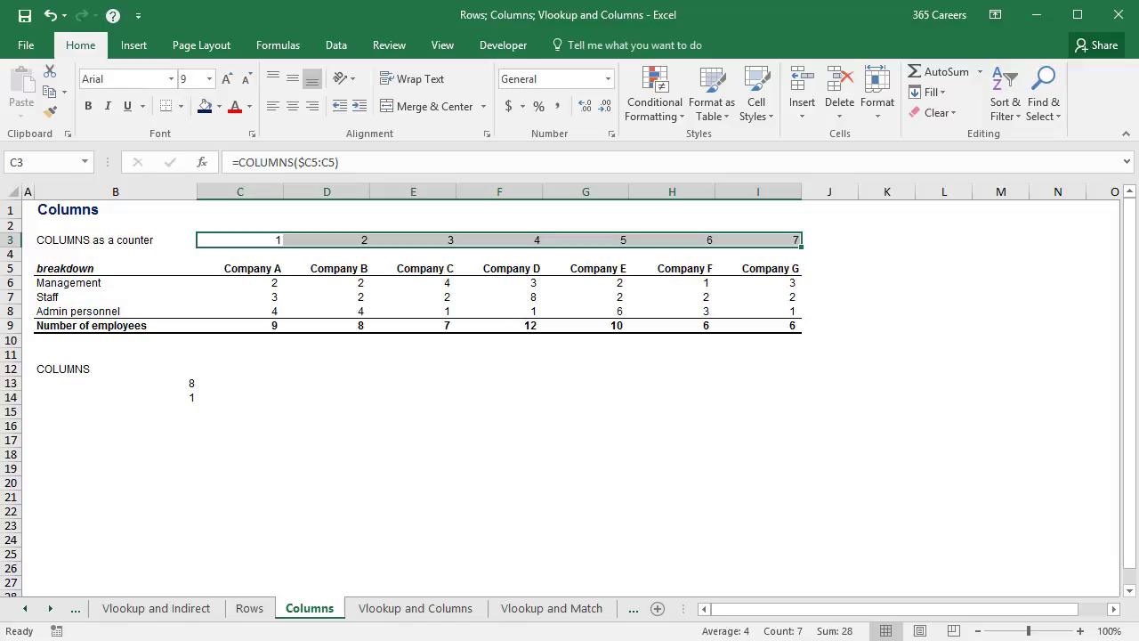
pyautogui.hotkey('ctrl', 'pagedown')
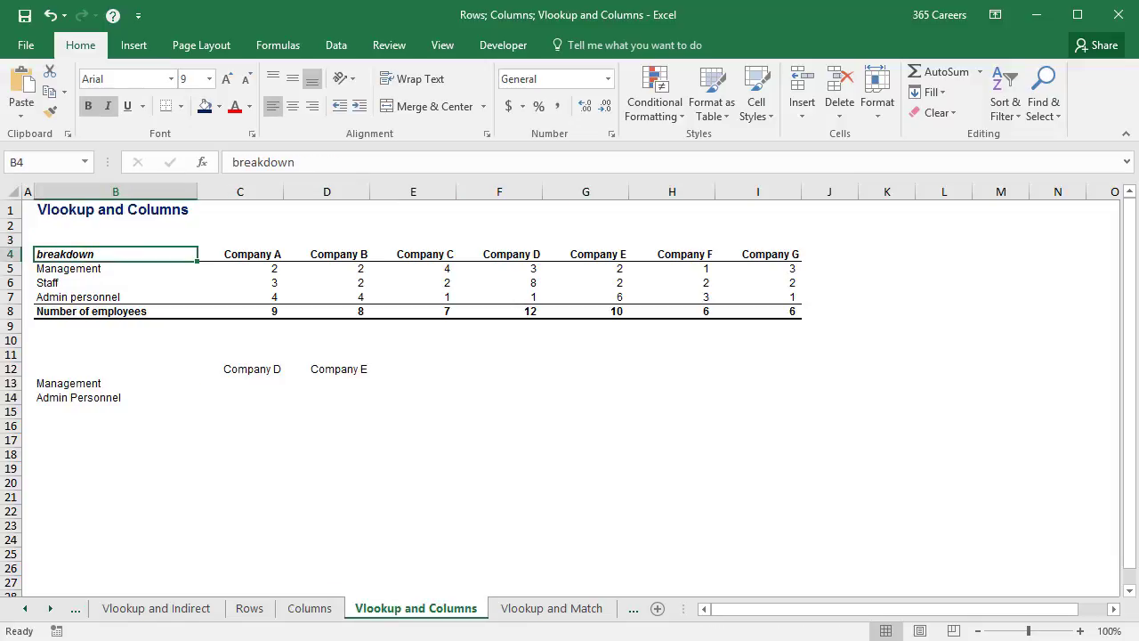
# In C13, begin =VLOOKUP($B13,$B$4:$I$8, with the table range made absolute.
pyautogui.hotkey('ctrl', 'Down')
pyautogui.hotkey('ctrl', 'Down')
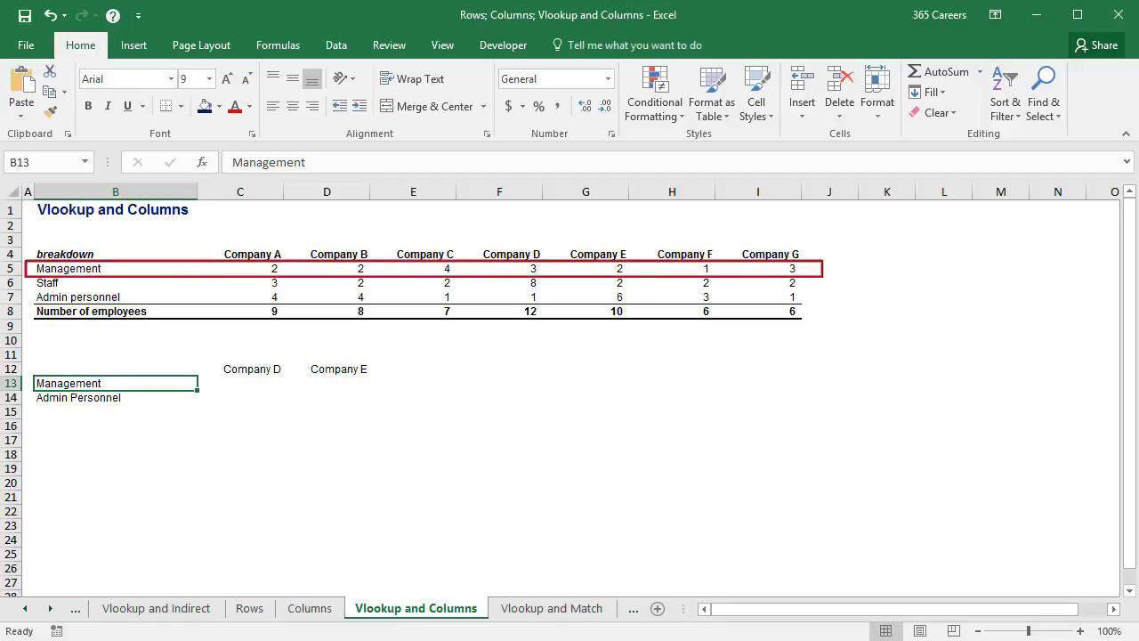
pyautogui.press('Right')
pyautogui.write('=VLOOKUP($B13,')
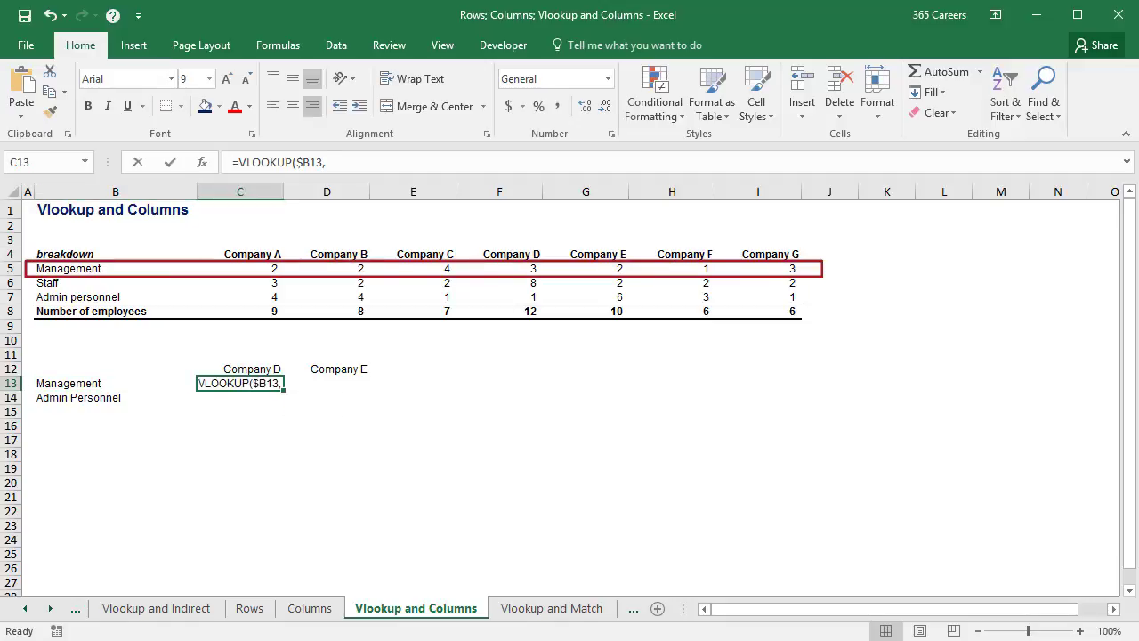
pyautogui.press('Up')
pyautogui.press('Up')
pyautogui.press('Up')
pyautogui.press('Up')
pyautogui.press('Up')
pyautogui.press('Left')
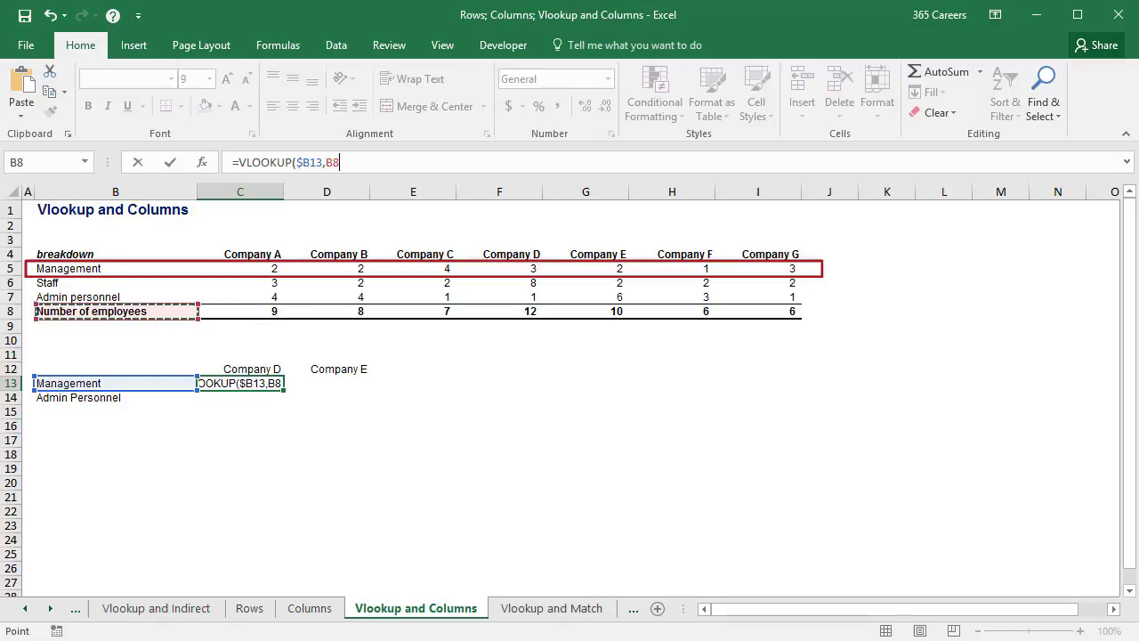
pyautogui.hotkey('ctrl', 'shift', 'Up')
pyautogui.hotkey('ctrl', 'shift', 'Right')
pyautogui.press('F4')
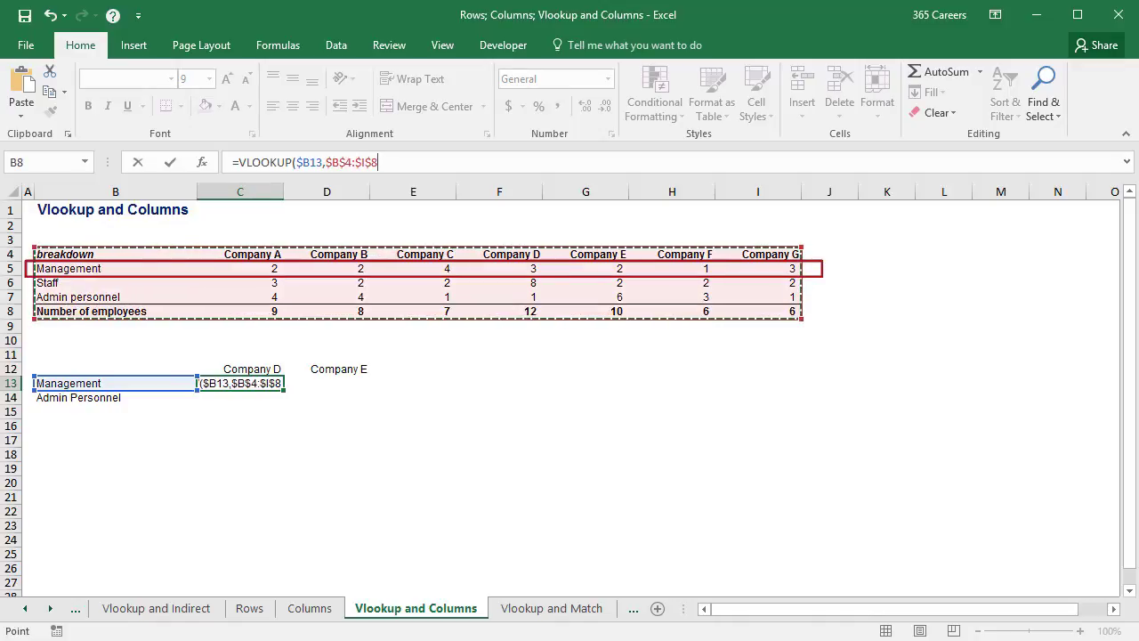
# Finish the lookup with COLUMNS($B4:F4) as column index and FALSE, returning 3.
pyautogui.write(',')
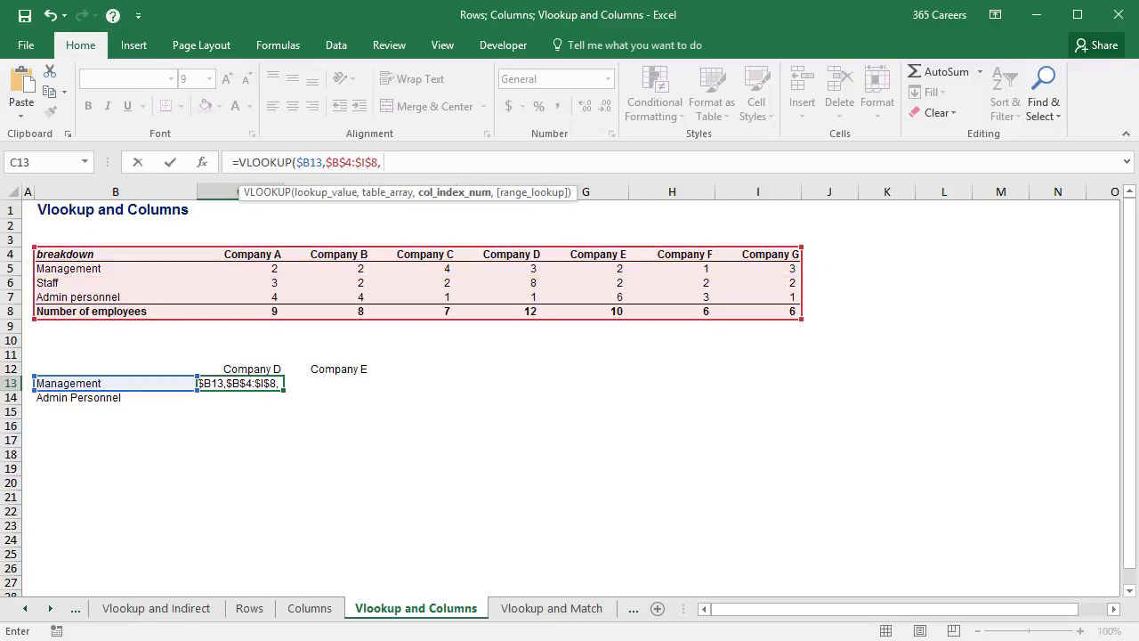
pyautogui.write(' coly')
pyautogui.press('BackSpace')
pyautogui.write('umns')
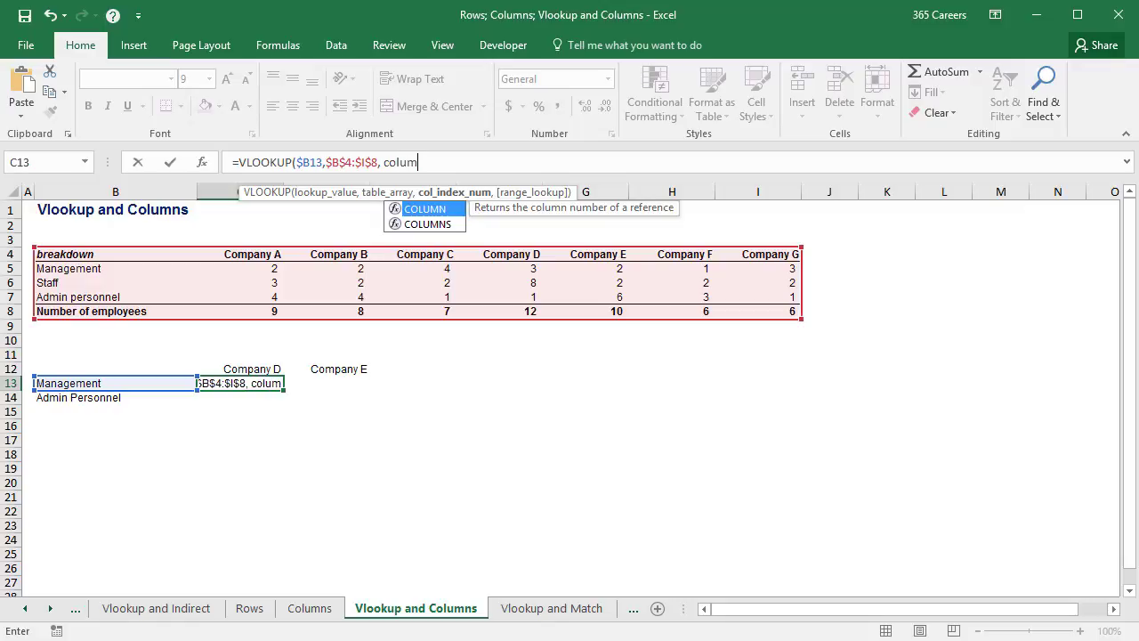
pyautogui.press('Tab')
pyautogui.press('Up')
pyautogui.press('Up')
pyautogui.press('Up')
pyautogui.press('Up')
pyautogui.press('Up')
pyautogui.press('Up')
pyautogui.press('Up')
pyautogui.press('Up')
pyautogui.press('Up')
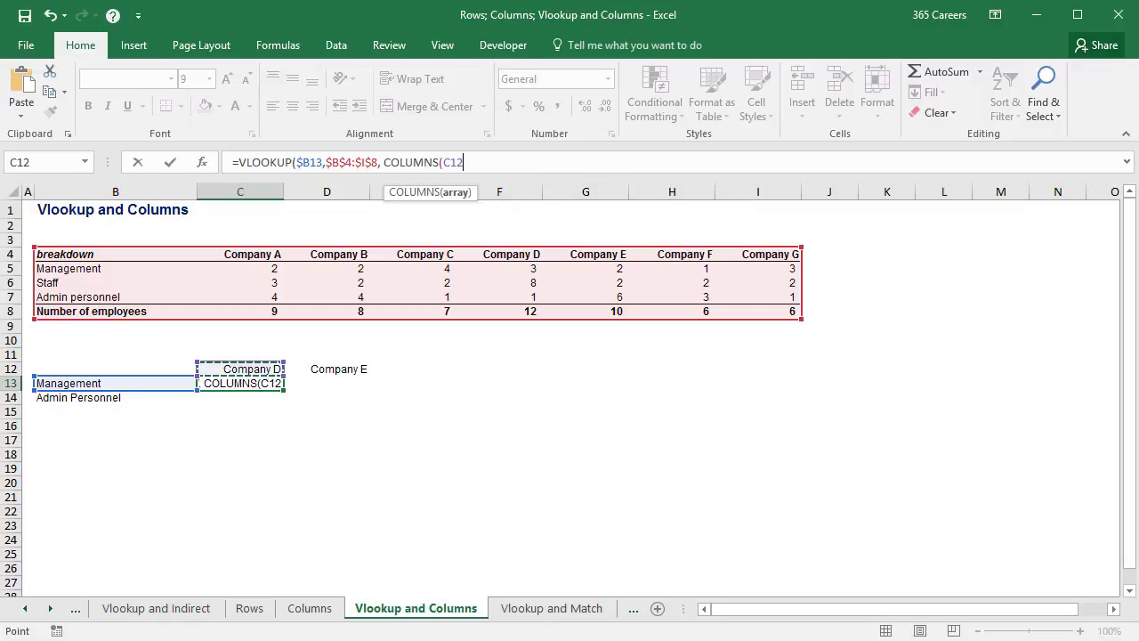
pyautogui.press('Left')
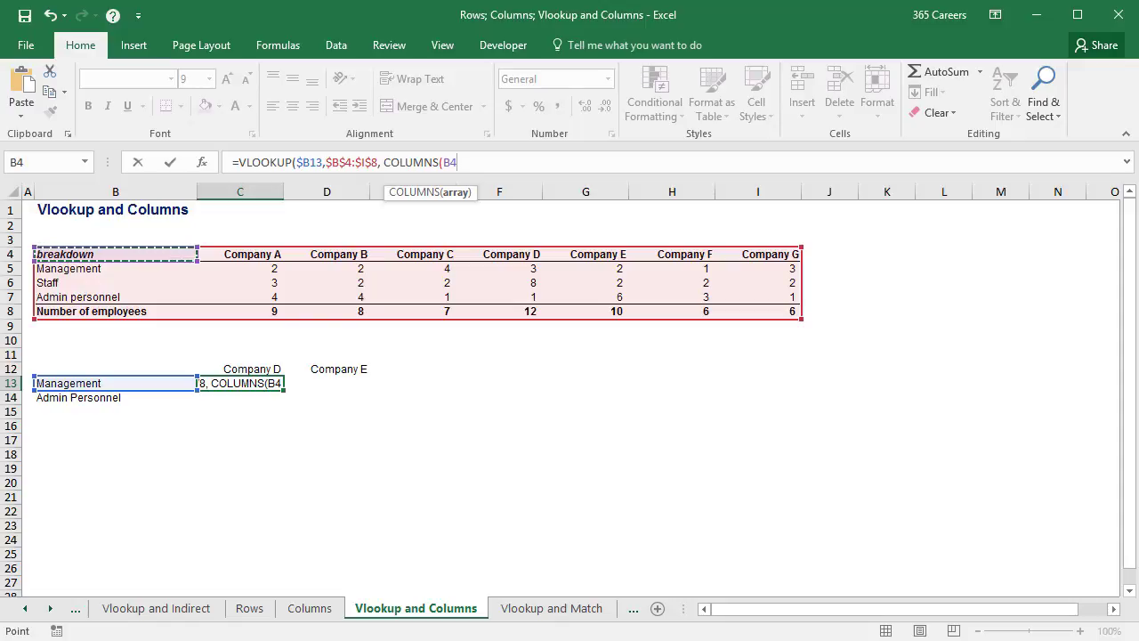
pyautogui.hotkey('shift', 'Right')
pyautogui.hotkey('shift', 'Right')
pyautogui.hotkey('shift', 'Right')
pyautogui.hotkey('shift', 'Right')
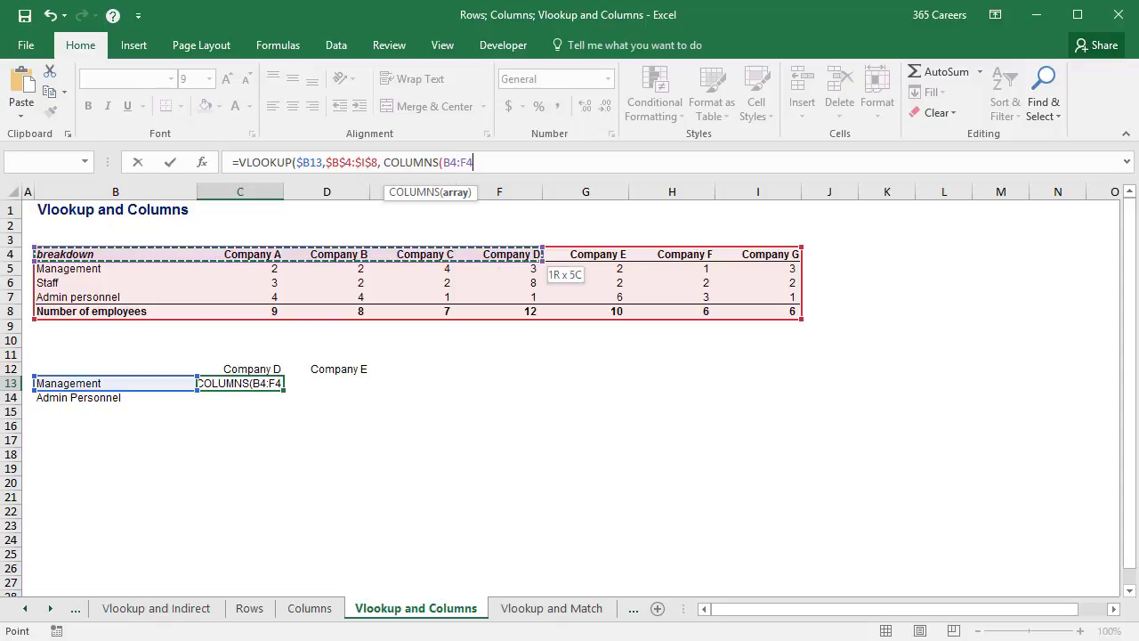
pyautogui.press('F2')
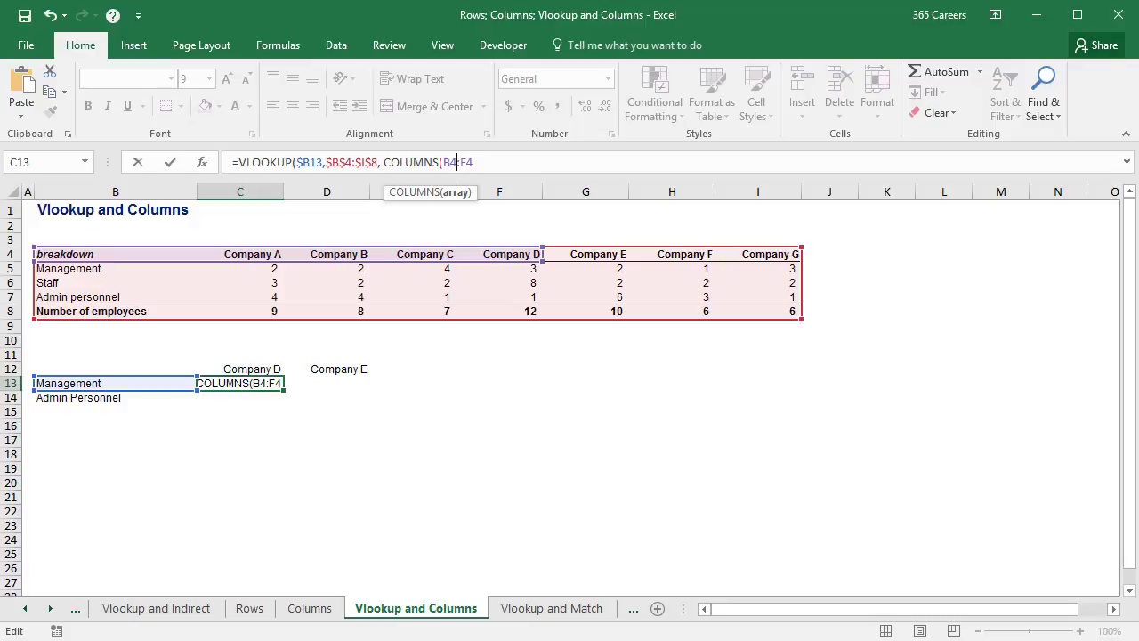
pyautogui.press('F4')
pyautogui.press('F4')
pyautogui.press('F4')
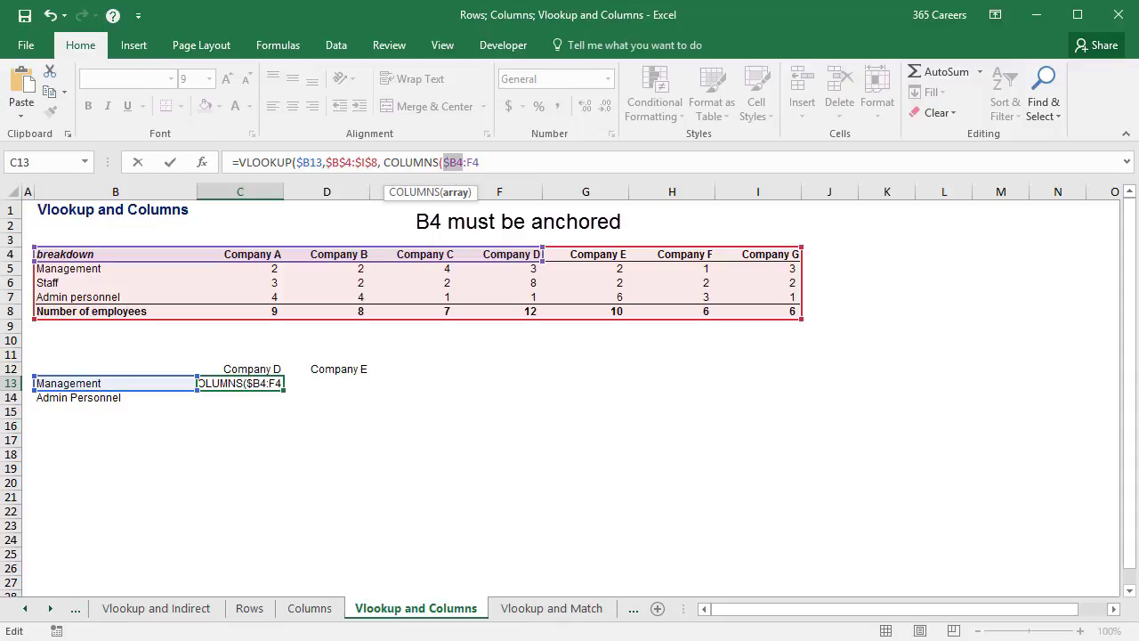
pyautogui.press('End')
pyautogui.write(')')
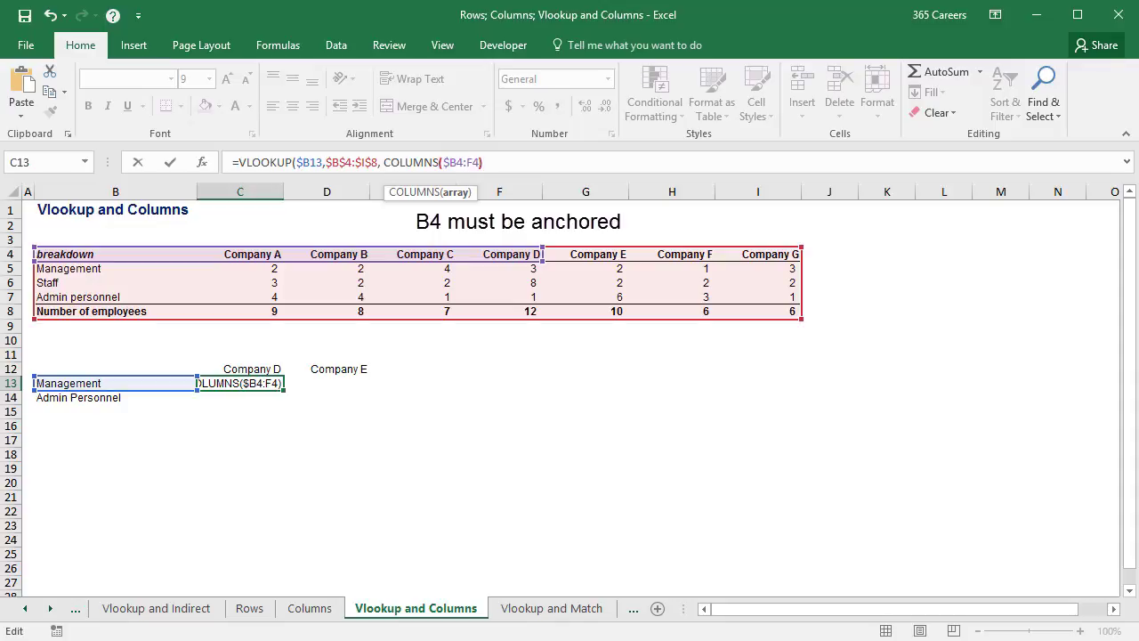
pyautogui.write(', ')
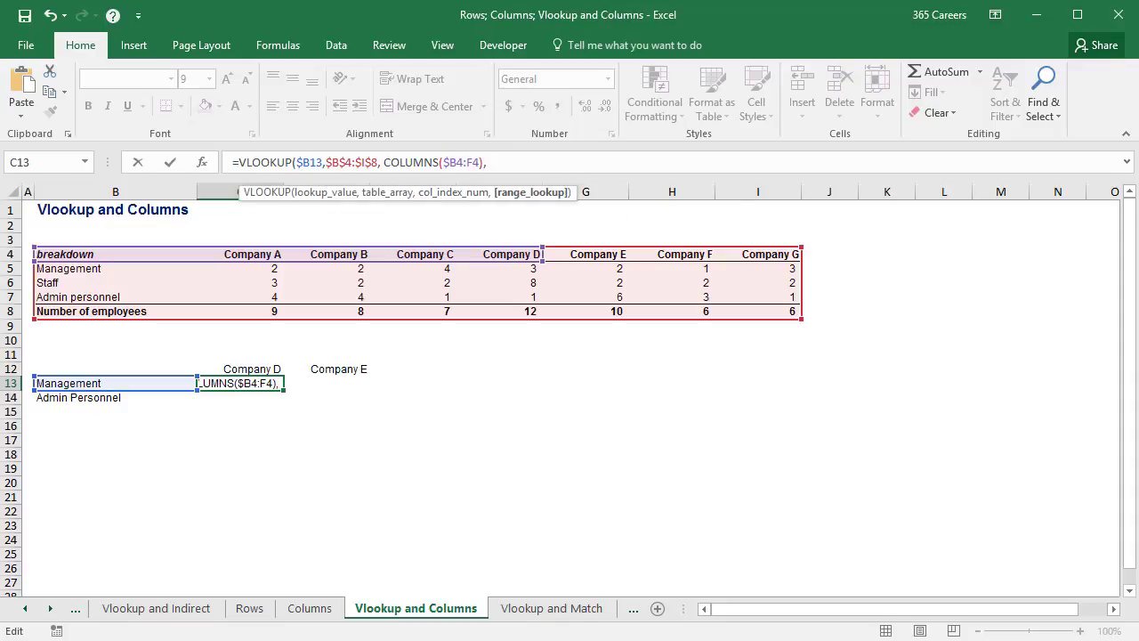
pyautogui.write('fals')
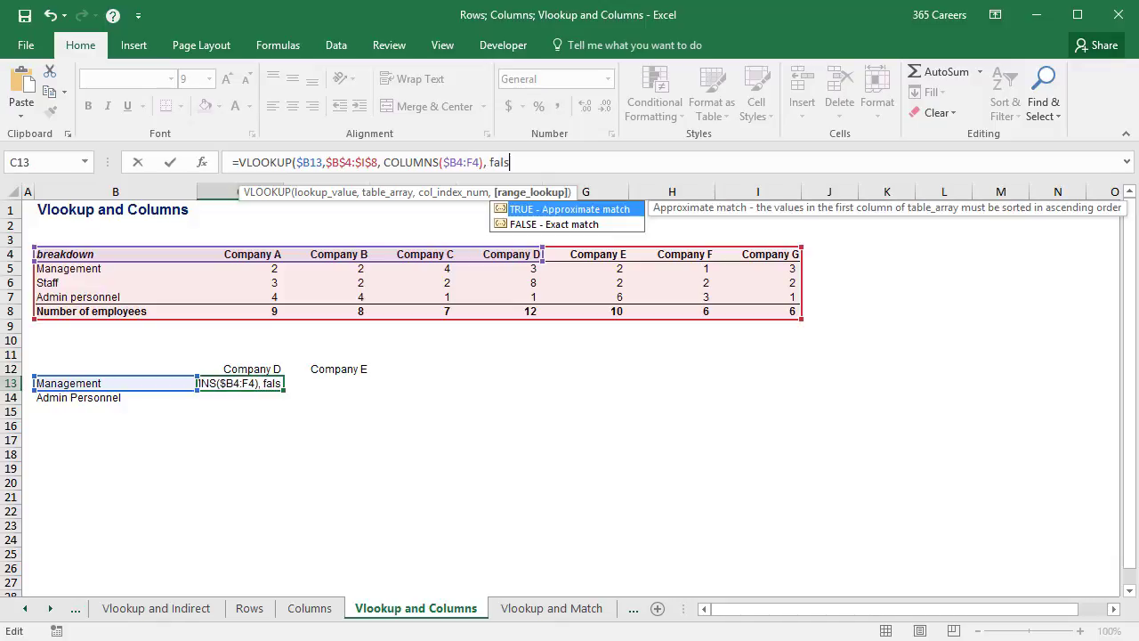
pyautogui.press('Down')
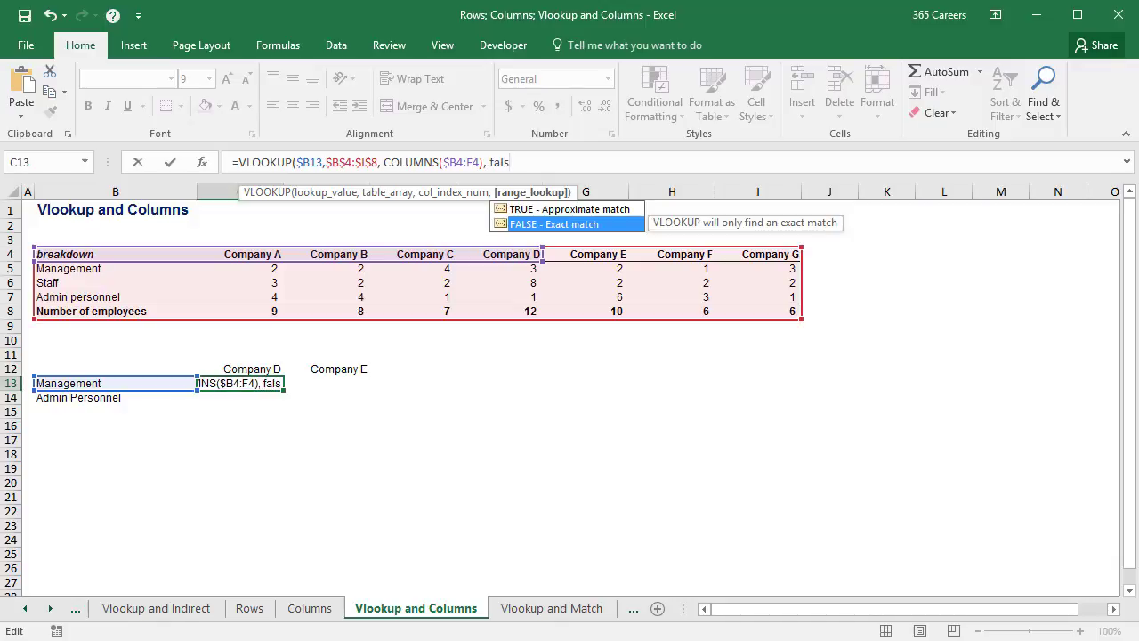
pyautogui.press('Tab')
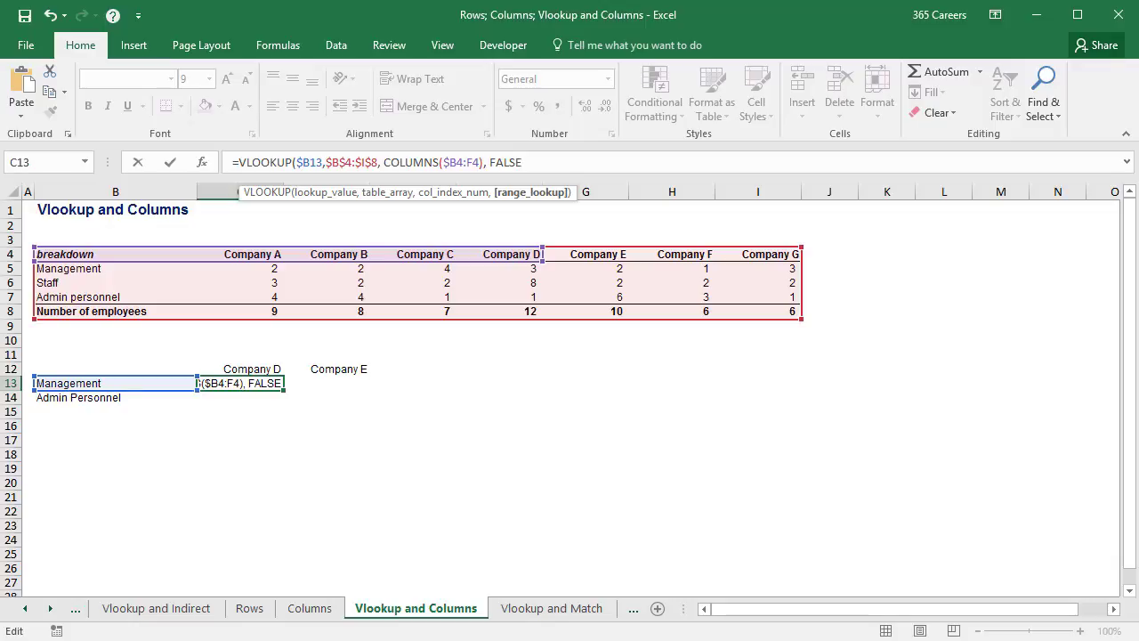
pyautogui.write(')')
pyautogui.press('Return')
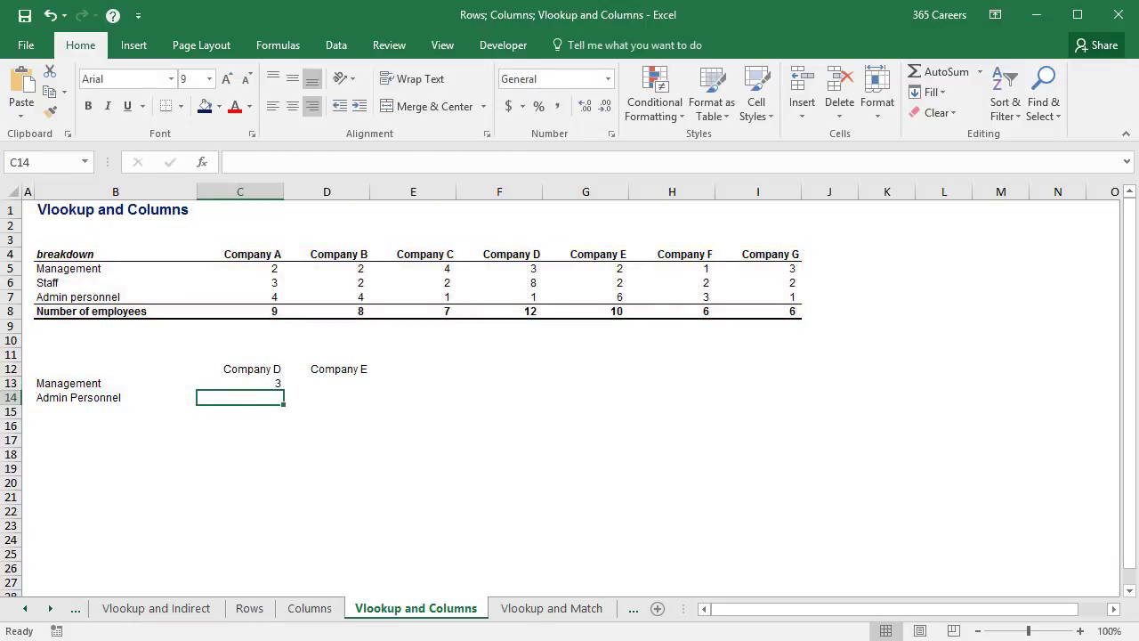
pyautogui.click(239, 383)
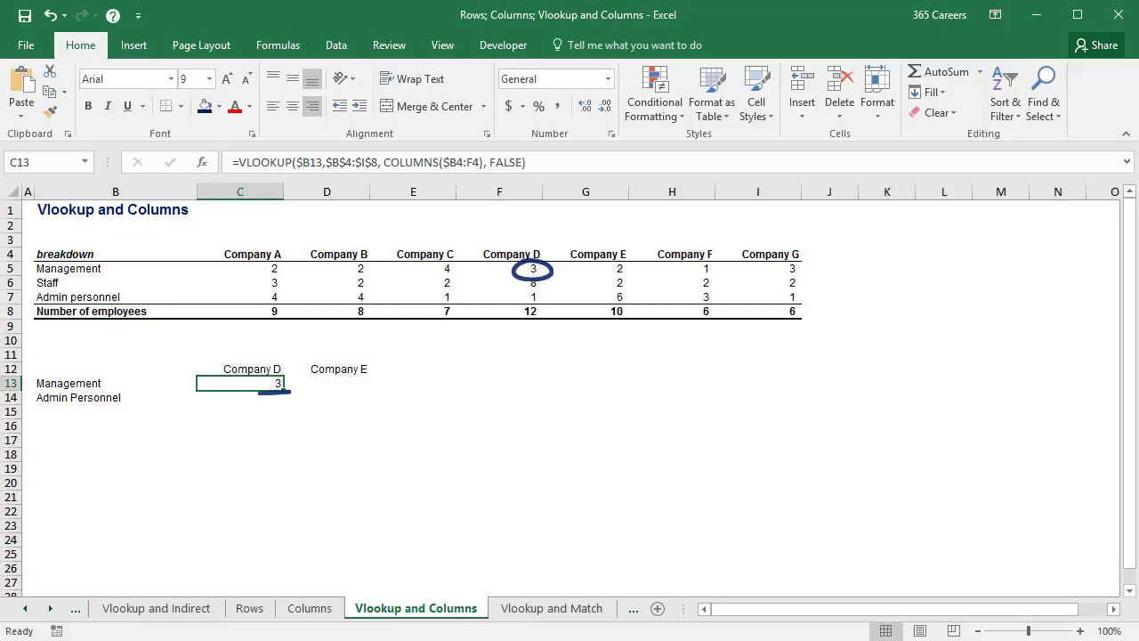
pyautogui.press('F2')
pyautogui.press('Left')
pyautogui.press('Left')
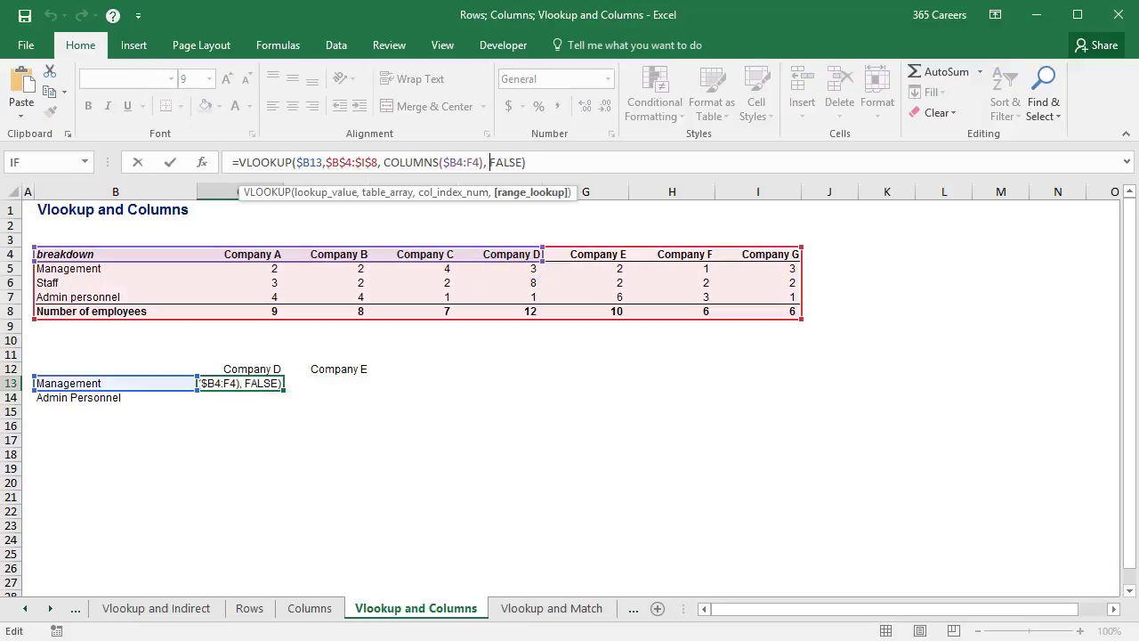
pyautogui.press('Left')
pyautogui.hotkey('shift', 'Left')
pyautogui.hotkey('shift', 'Left')
pyautogui.hotkey('shift', 'Left')
pyautogui.hotkey('shift', 'Left')
pyautogui.hotkey('shift', 'Left')
pyautogui.hotkey('shift', 'Left')
pyautogui.hotkey('shift', 'Left')
pyautogui.hotkey('shift', 'Left')
pyautogui.hotkey('shift', 'Left')
pyautogui.hotkey('shift', 'Left')
pyautogui.hotkey('shift', 'Left')
pyautogui.hotkey('shift', 'Left')
pyautogui.hotkey('shift', 'Left')
pyautogui.hotkey('shift', 'Left')
pyautogui.hotkey('shift', 'Left')
pyautogui.hotkey('shift', 'Left')
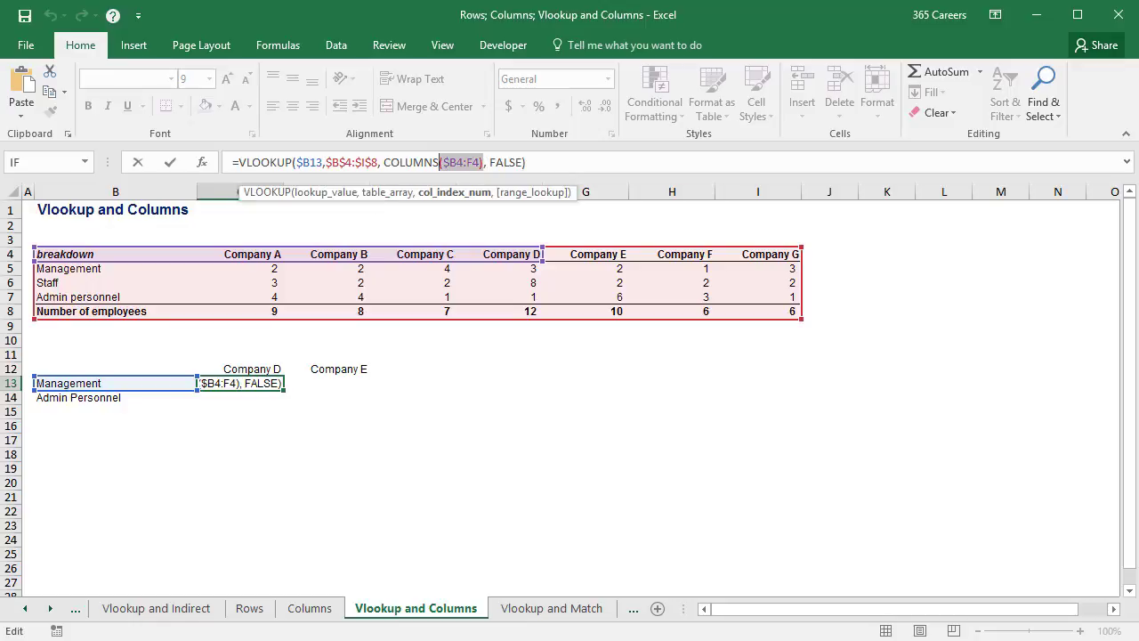
pyautogui.write('5')
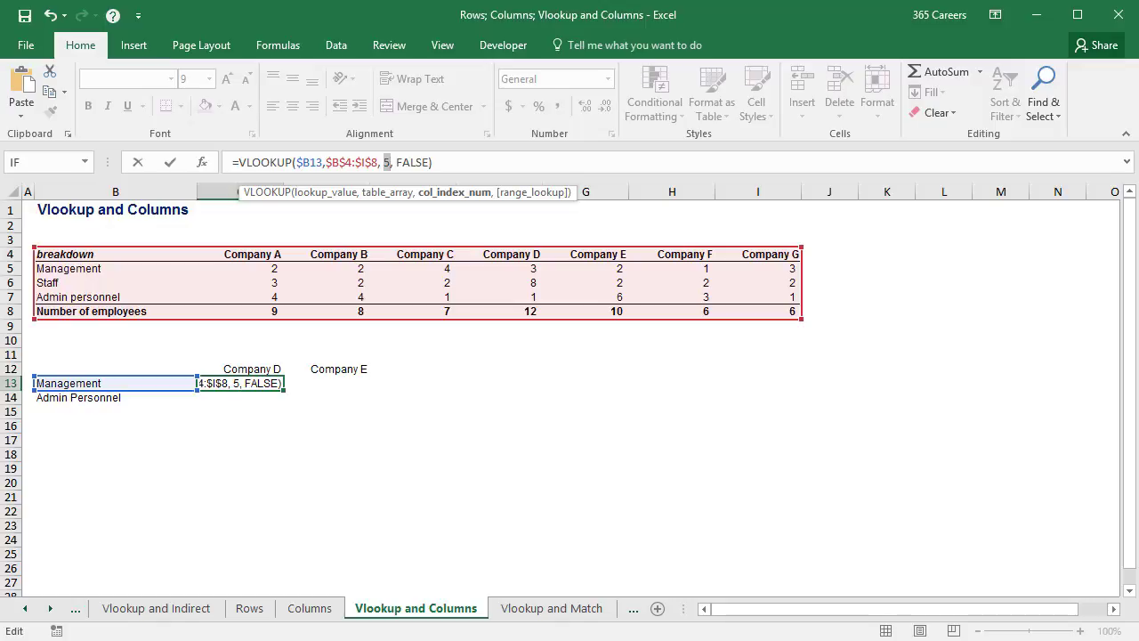
pyautogui.press('Escape')
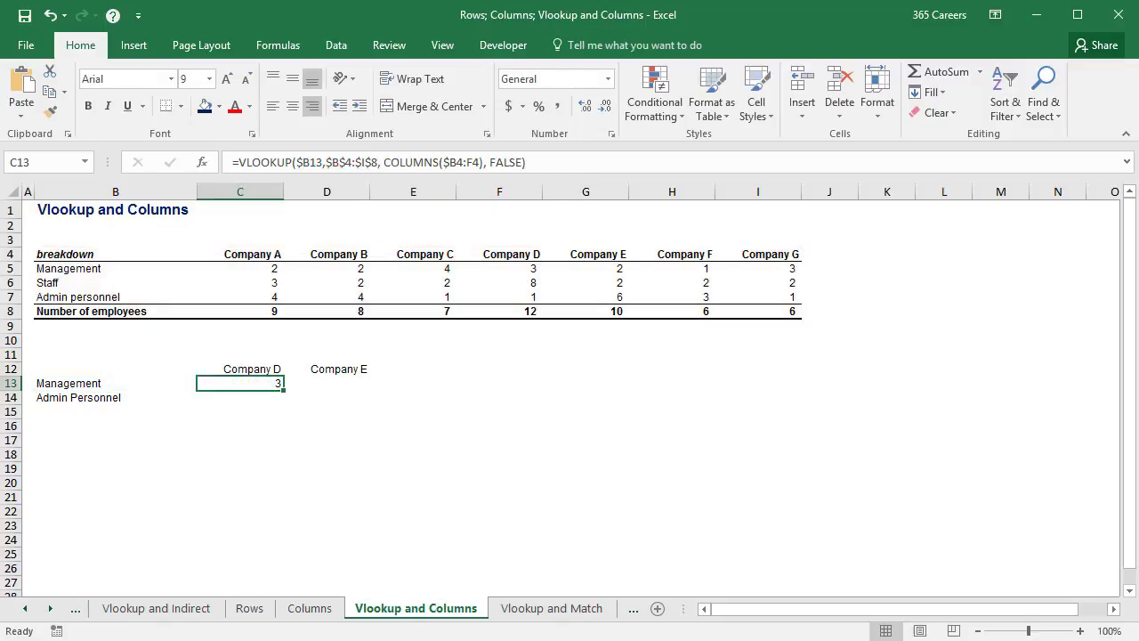
# Copy the C13 lookup formula into D13, returning 2 for Company E.
pyautogui.hotkey('ctrl', 'c')
pyautogui.hotkey('shift', 'Right')
pyautogui.hotkey('ctrl', 'v')
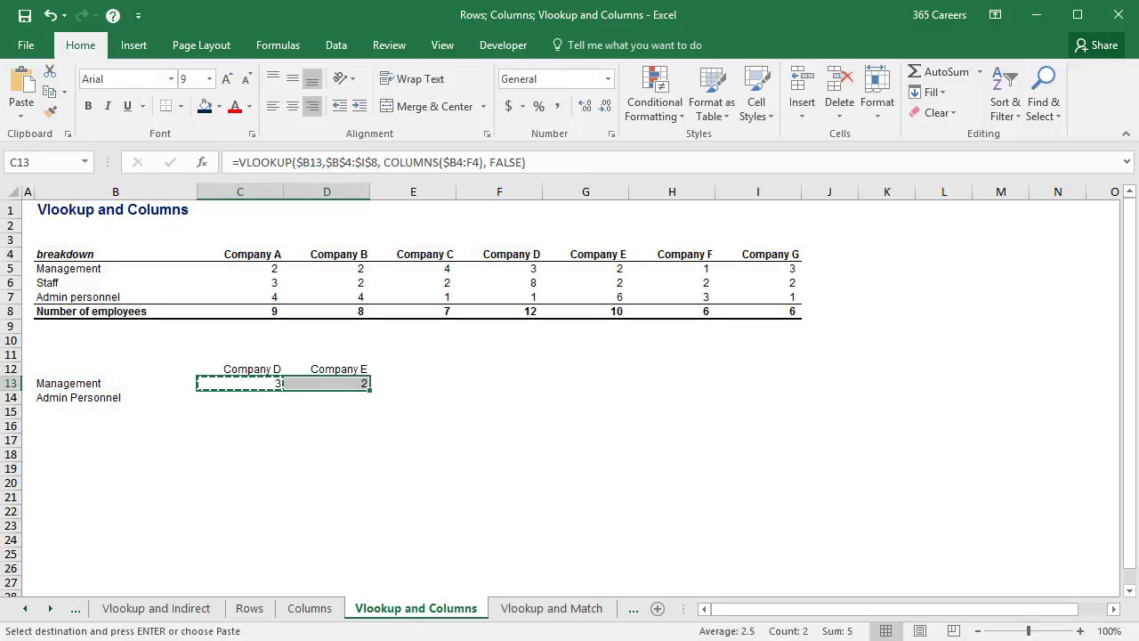
pyautogui.press('Escape')
# Evaluate D13's COLUMNS($B4:G4) column index with F9, then cancel the edit.
pyautogui.press('Tab')
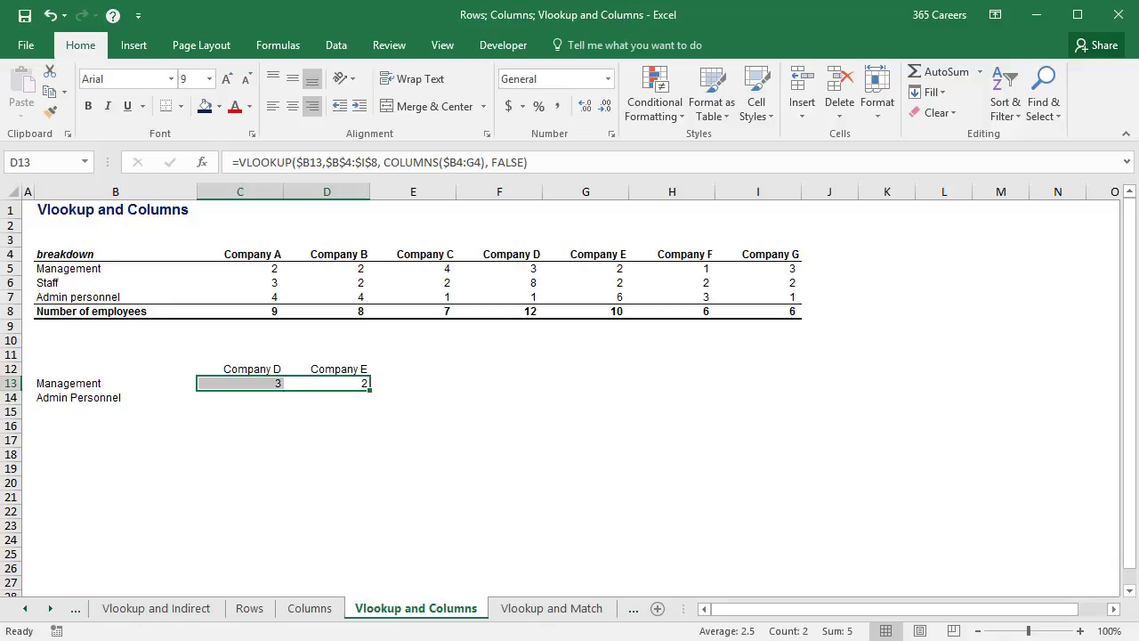
pyautogui.press('F2')
pyautogui.press('Left')
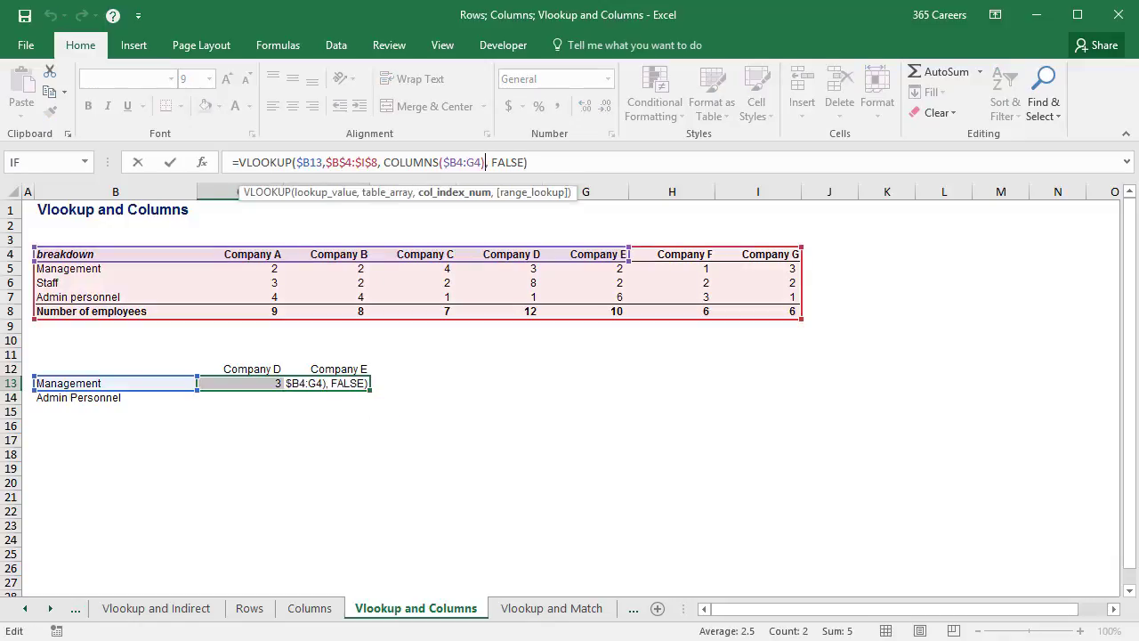
pyautogui.press('Left')
pyautogui.hotkey('shift', 'Left')
pyautogui.hotkey('shift', 'Left')
pyautogui.hotkey('shift', 'Left')
pyautogui.hotkey('shift', 'Left')
pyautogui.hotkey('shift', 'Left')
pyautogui.hotkey('shift', 'Left')
pyautogui.hotkey('shift', 'Left')
pyautogui.hotkey('shift', 'Left')
pyautogui.hotkey('shift', 'Left')
pyautogui.hotkey('shift', 'Left')
pyautogui.hotkey('shift', 'Left')
pyautogui.hotkey('shift', 'Left')
pyautogui.hotkey('shift', 'Left')
pyautogui.hotkey('shift', 'Left')
pyautogui.hotkey('shift', 'Left')
pyautogui.press('F9')
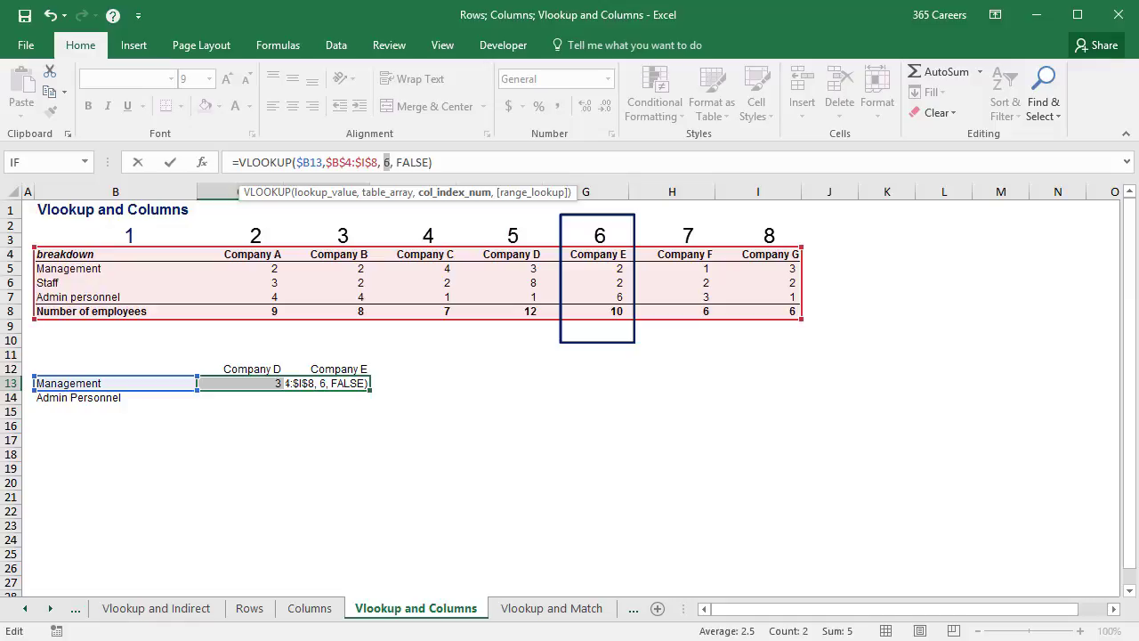
pyautogui.press('Escape')
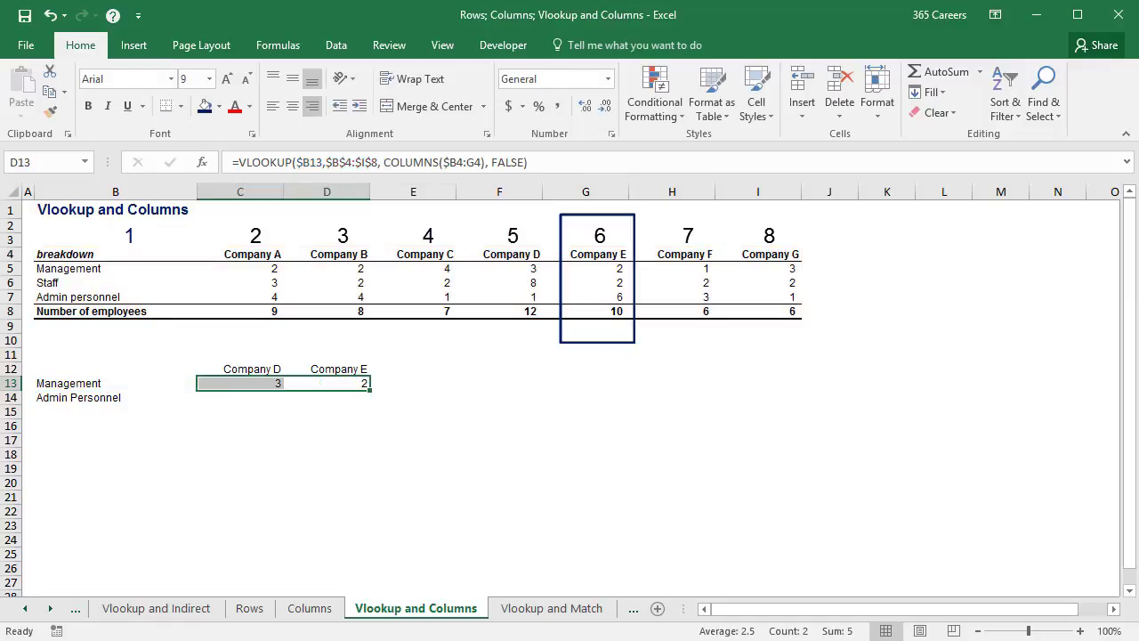
# Copy C13:D13 down into row 14, giving 1 and 6 for Admin Personnel.
pyautogui.hotkey('ctrl', 'c')
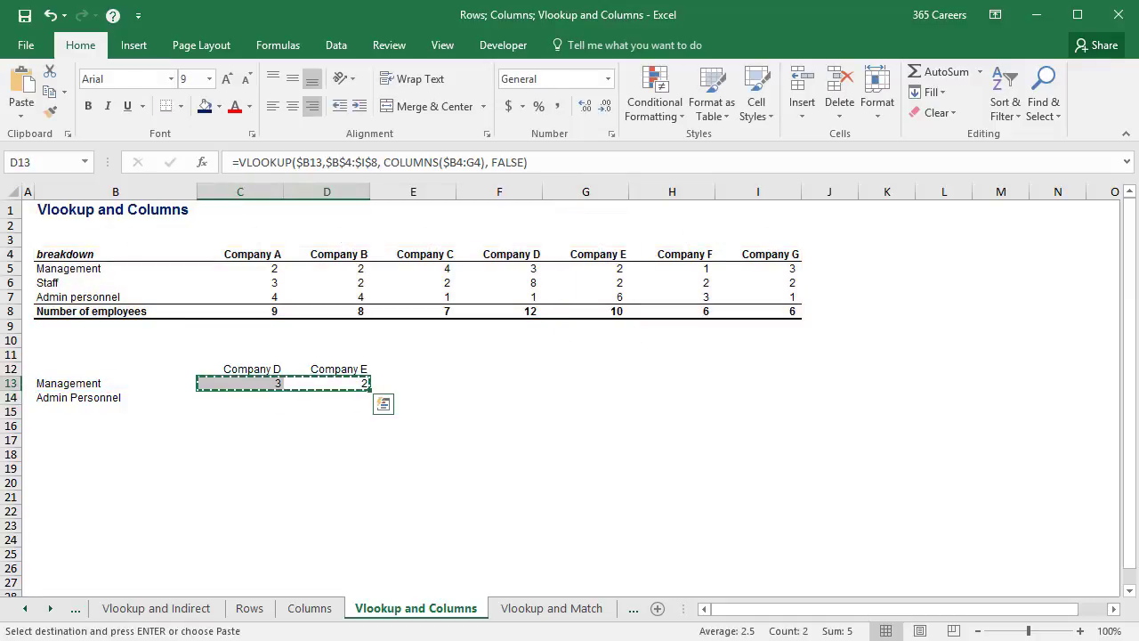
pyautogui.hotkey('shift', 'Down')
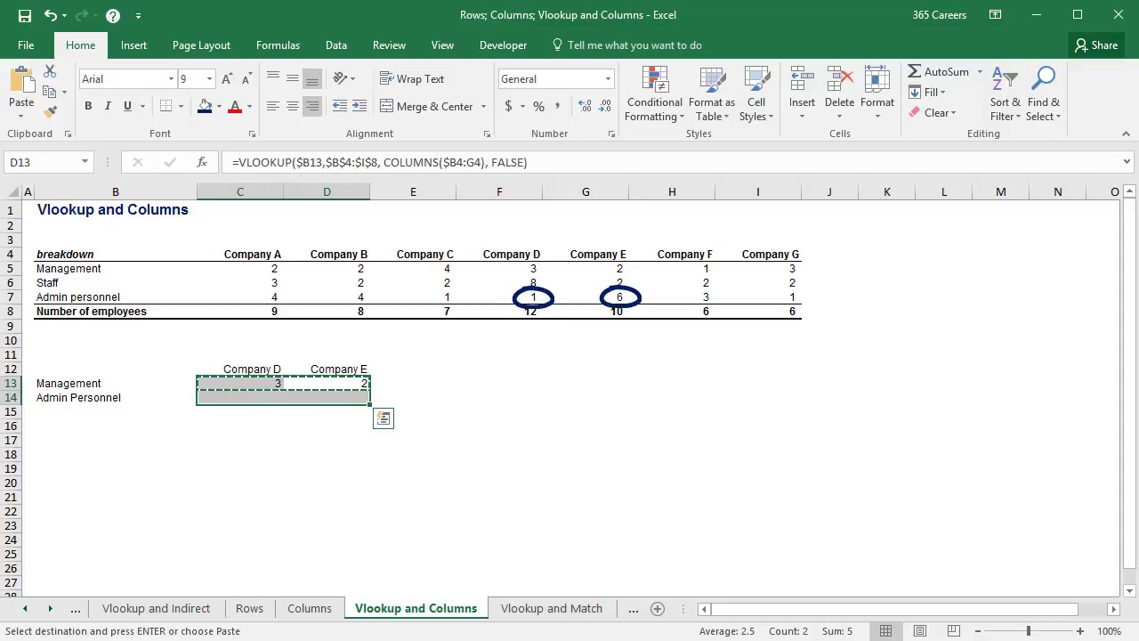
pyautogui.hotkey('ctrl', 'v')
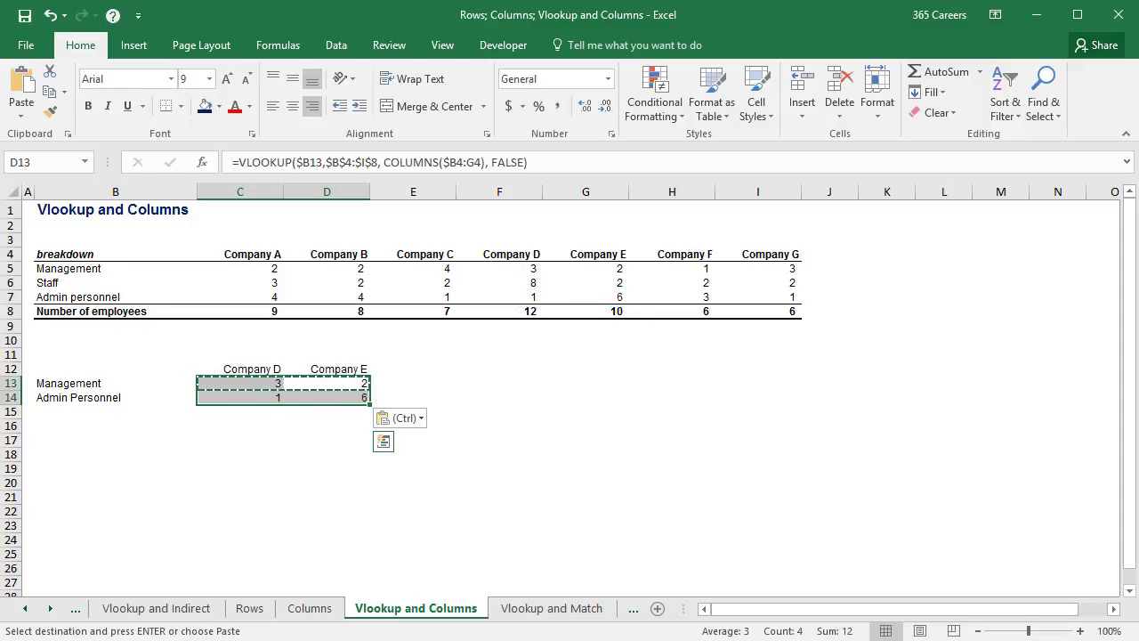
pyautogui.press('Escape')
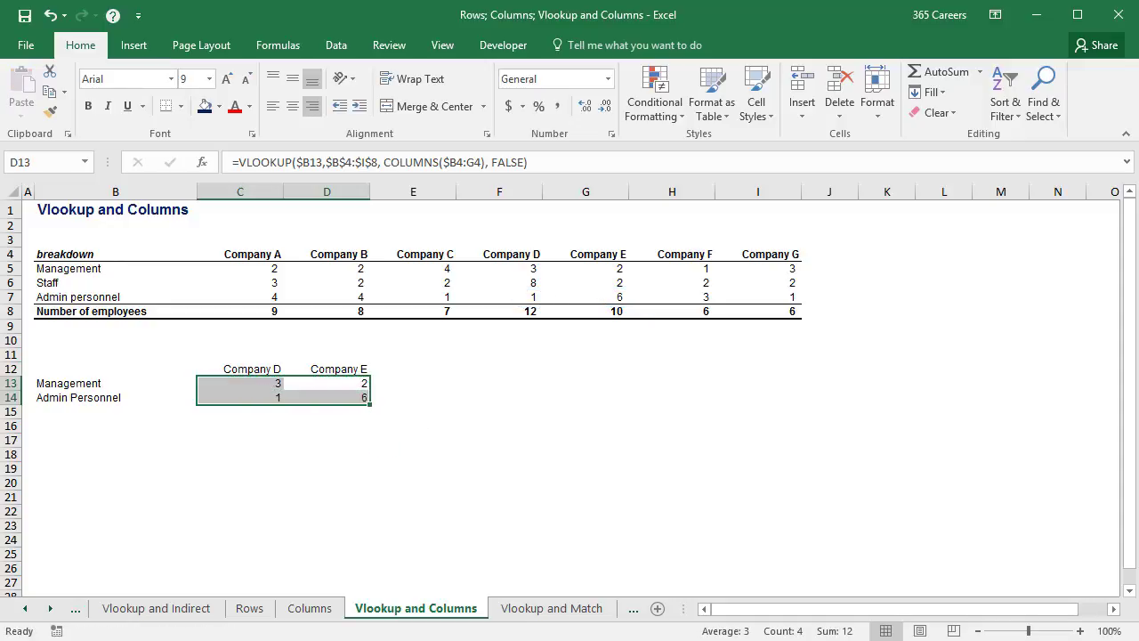
pyautogui.press('Return')
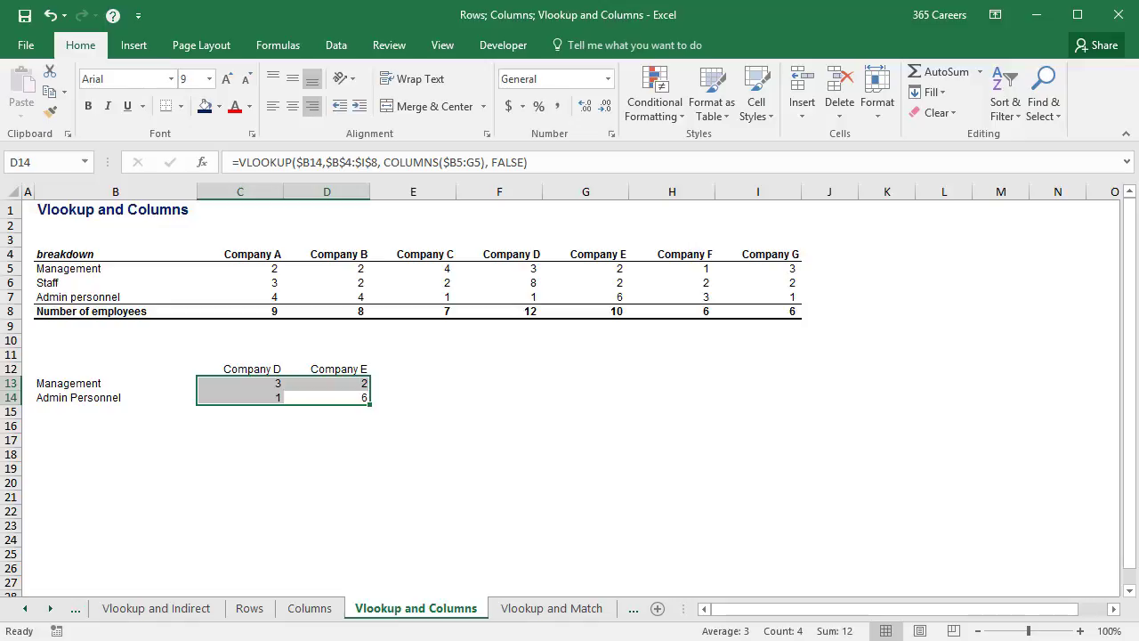